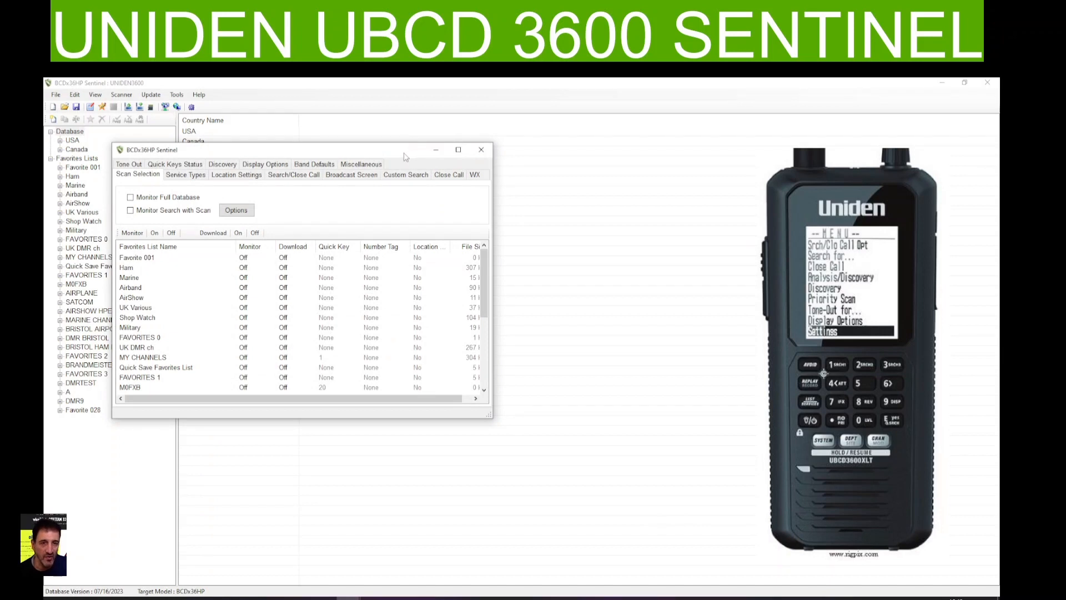
Open the Custom Search settings and enlarge the profile window to show more columns and rows of the search range table
{"action": "left_click_drag", "start_coordinate": [405, 157], "coordinate": [518, 192]}
{"action": "left_click", "coordinate": [521, 212]}
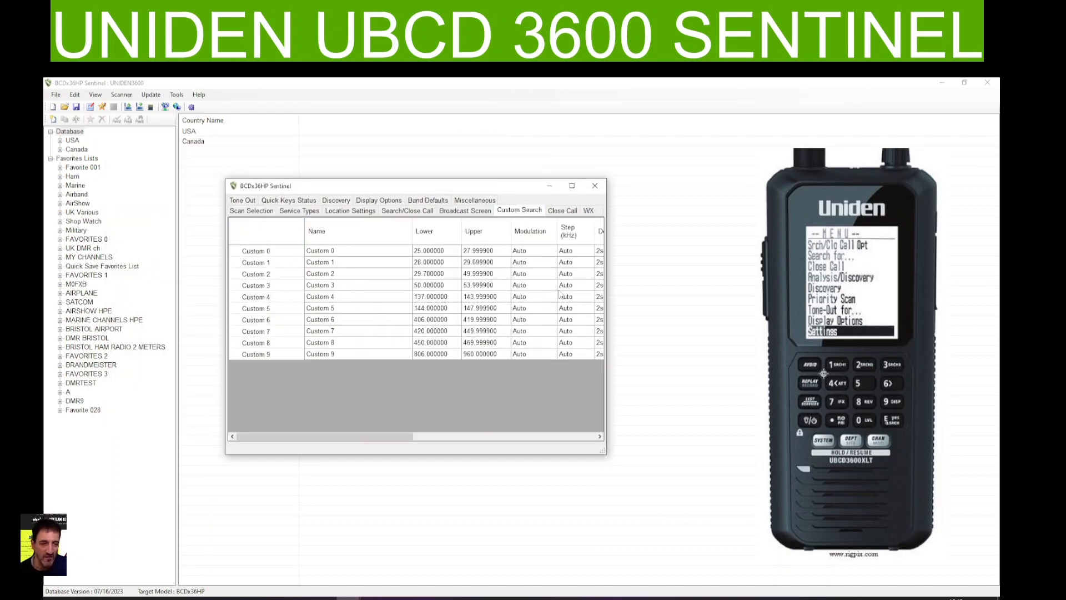
{"action": "left_click_drag", "start_coordinate": [607, 374], "coordinate": [701, 374]}
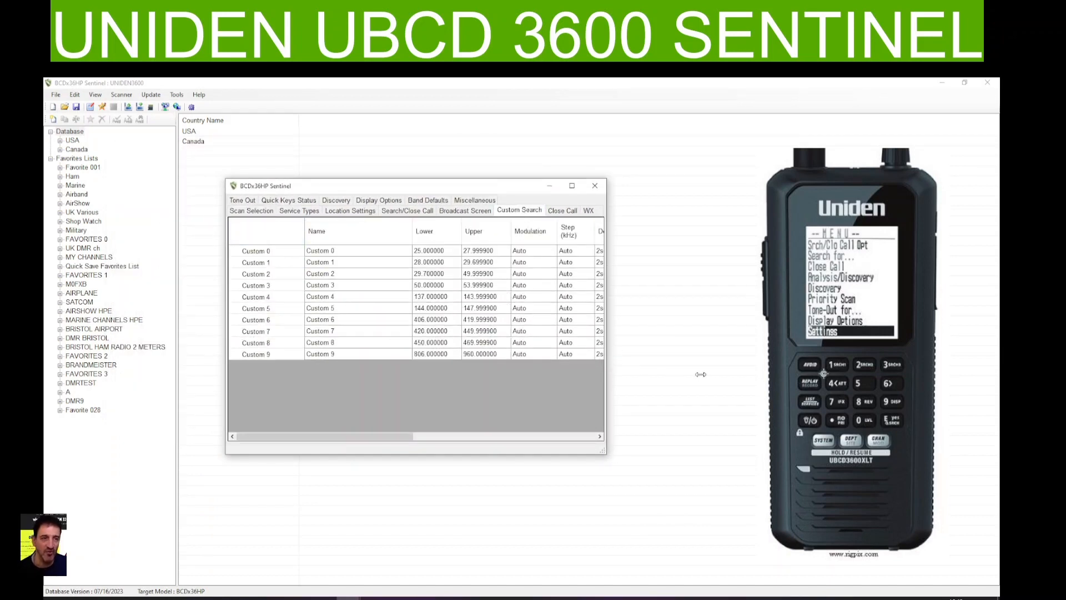
{"action": "left_click_drag", "start_coordinate": [496, 189], "coordinate": [341, 149]}
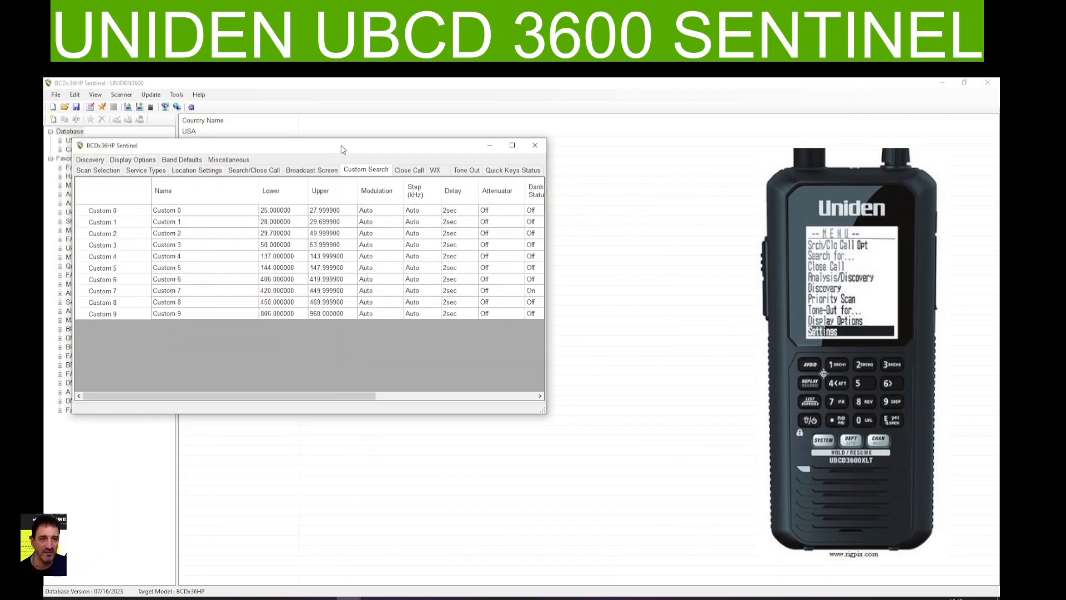
{"action": "left_click_drag", "start_coordinate": [345, 432], "coordinate": [352, 476]}
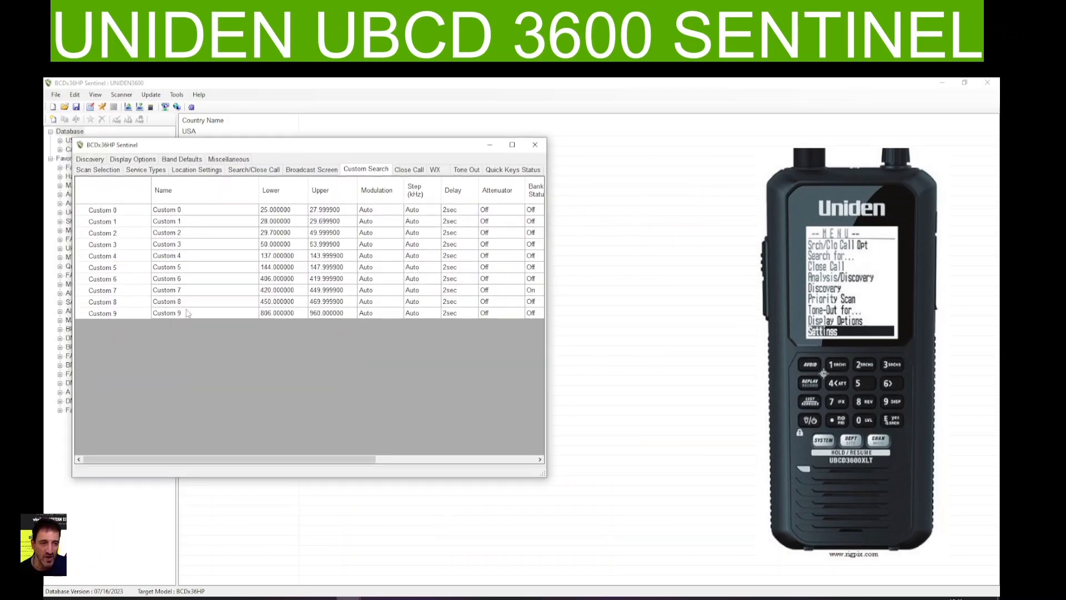
{"action": "left_click_drag", "start_coordinate": [569, 247], "coordinate": [666, 250]}
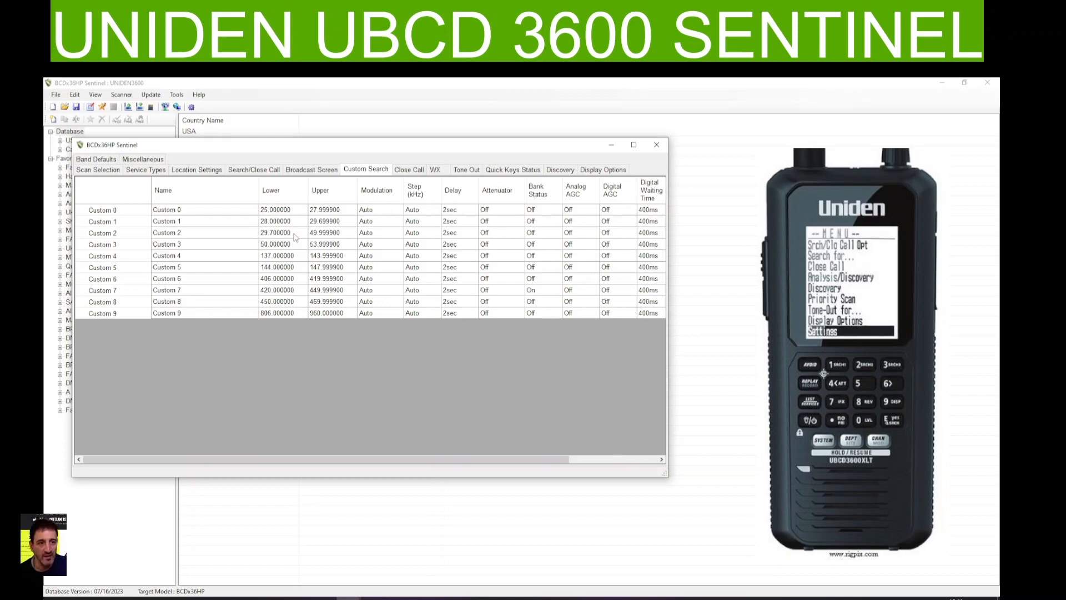
Rename the Custom 2 search range as AIRBAND
{"action": "left_click", "coordinate": [172, 236]}
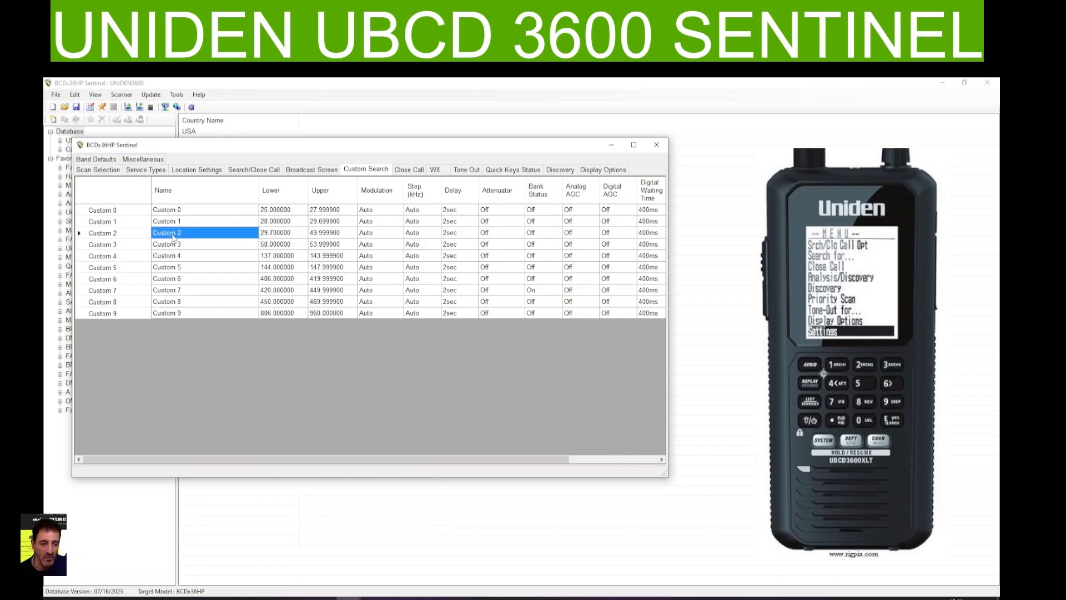
{"action": "left_click", "coordinate": [173, 234]}
{"action": "left_click", "coordinate": [188, 234]}
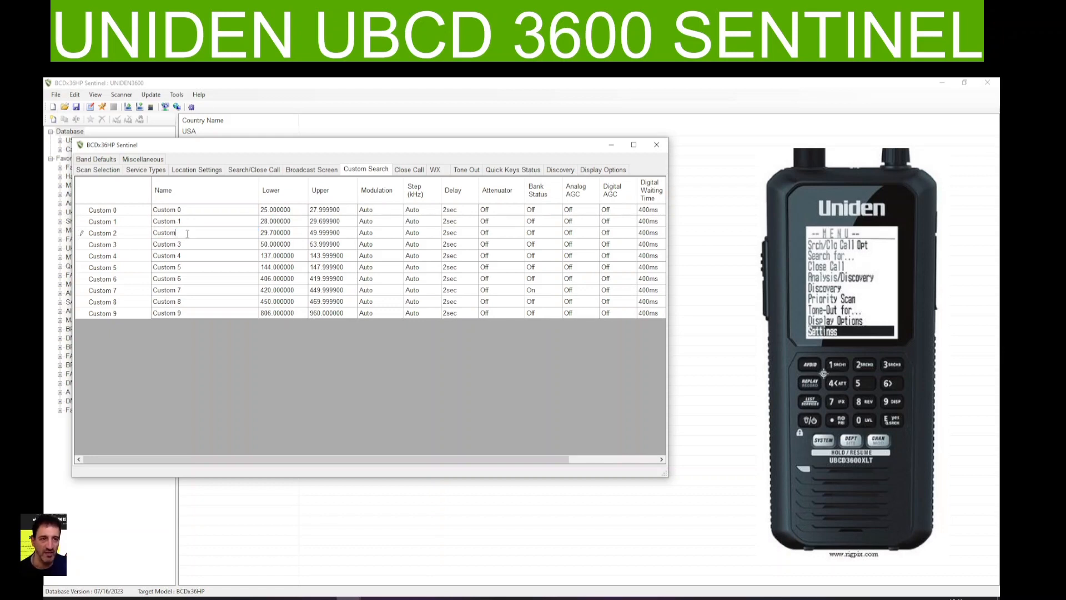
{"action": "key", "text": "BackSpace"}
{"action": "key", "text": "BackSpace"}
{"action": "key", "text": "BackSpace"}
{"action": "key", "text": "BackSpace"}
{"action": "key", "text": "BackSpace"}
{"action": "key", "text": "BackSpace"}
{"action": "type", "text": "AIRBAN"}
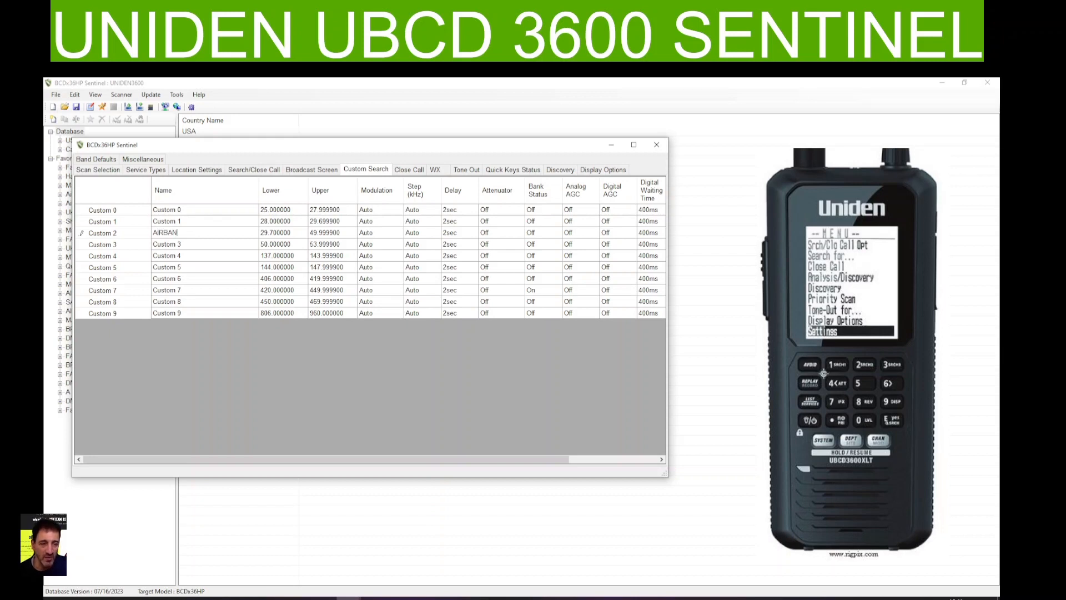
{"action": "type", "text": "D"}
Set the AIRBAND search range to a lower limit of 108.000000 and an upper limit of 137.00000
{"action": "left_click", "coordinate": [275, 234]}
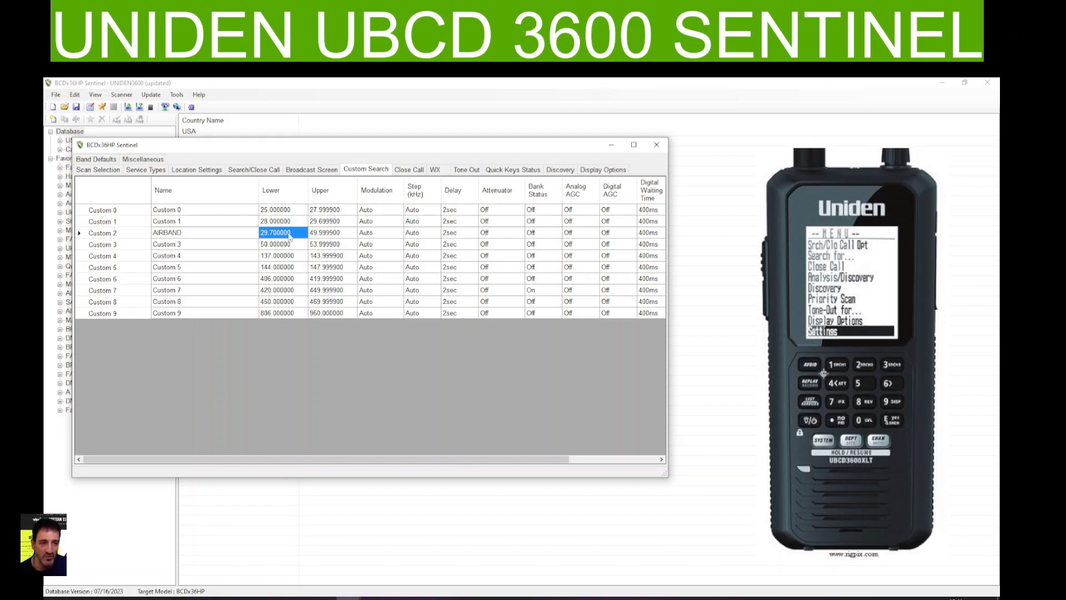
{"action": "type", "text": "108"}
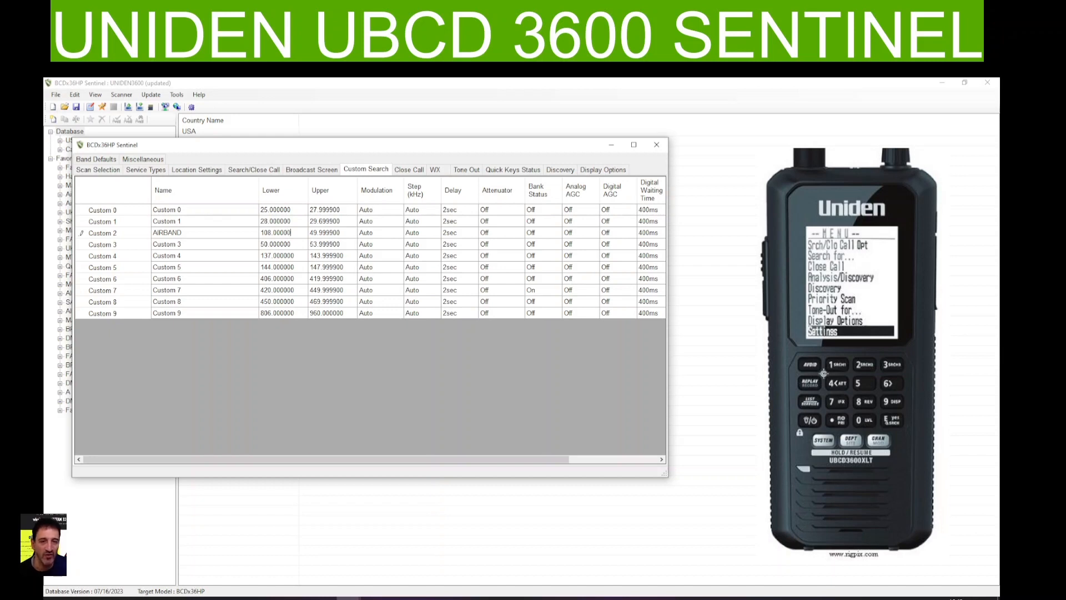
{"action": "left_click", "coordinate": [324, 236]}
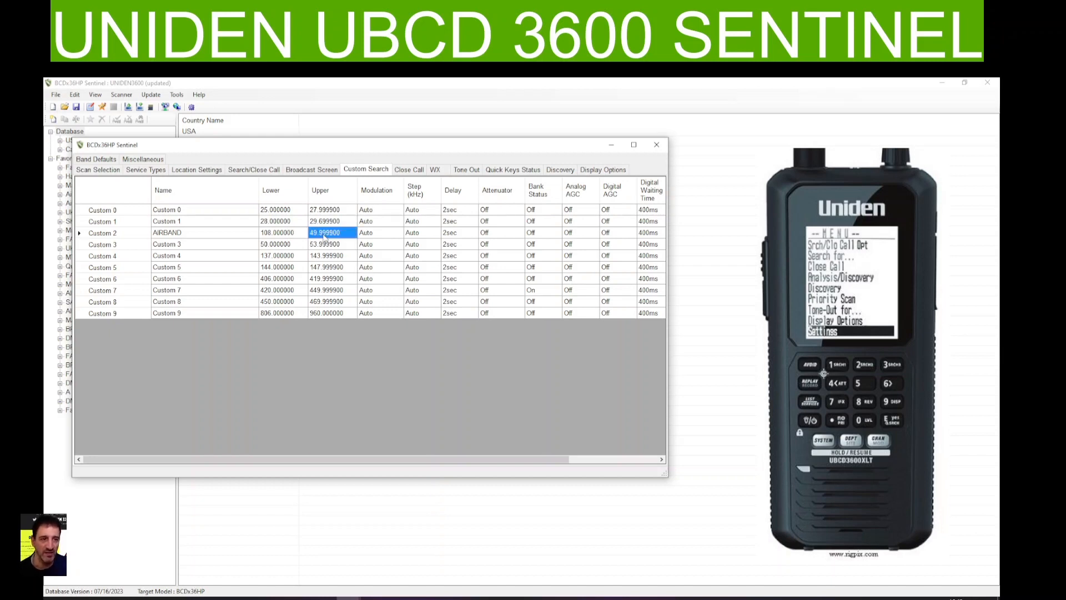
{"action": "type", "text": "137.0"}
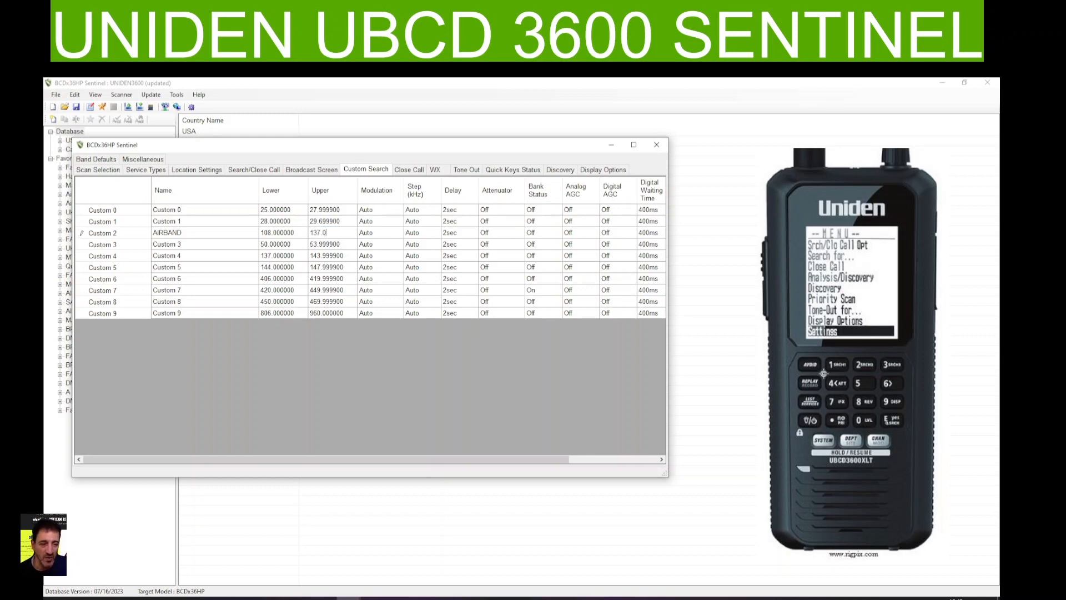
{"action": "type", "text": "000"}
Check the available Squelch Light choices in the backlight section of the display options
{"action": "left_click", "coordinate": [602, 173]}
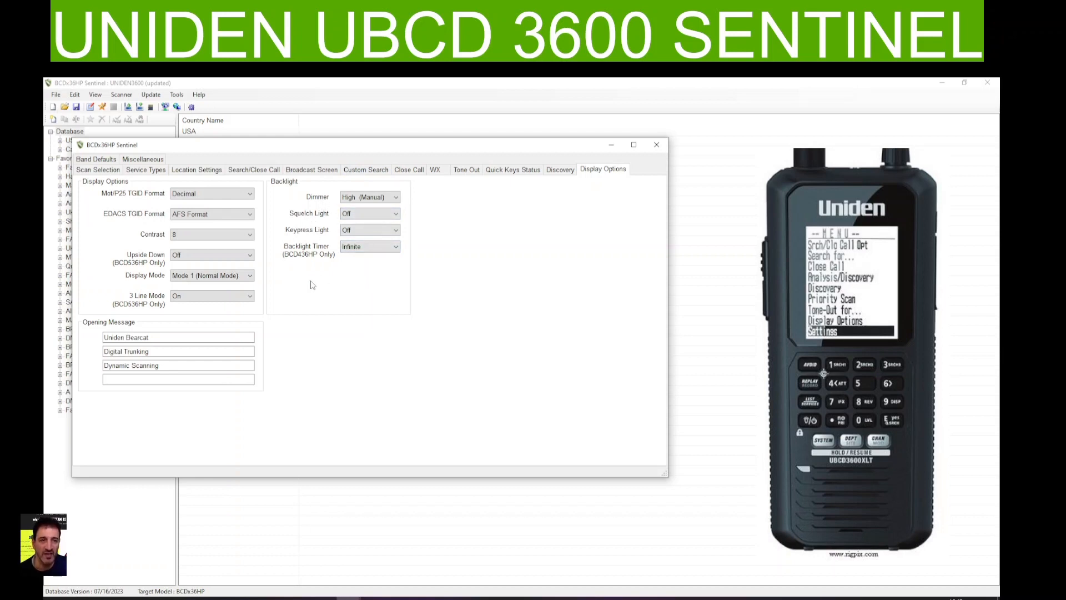
{"action": "left_click", "coordinate": [397, 215]}
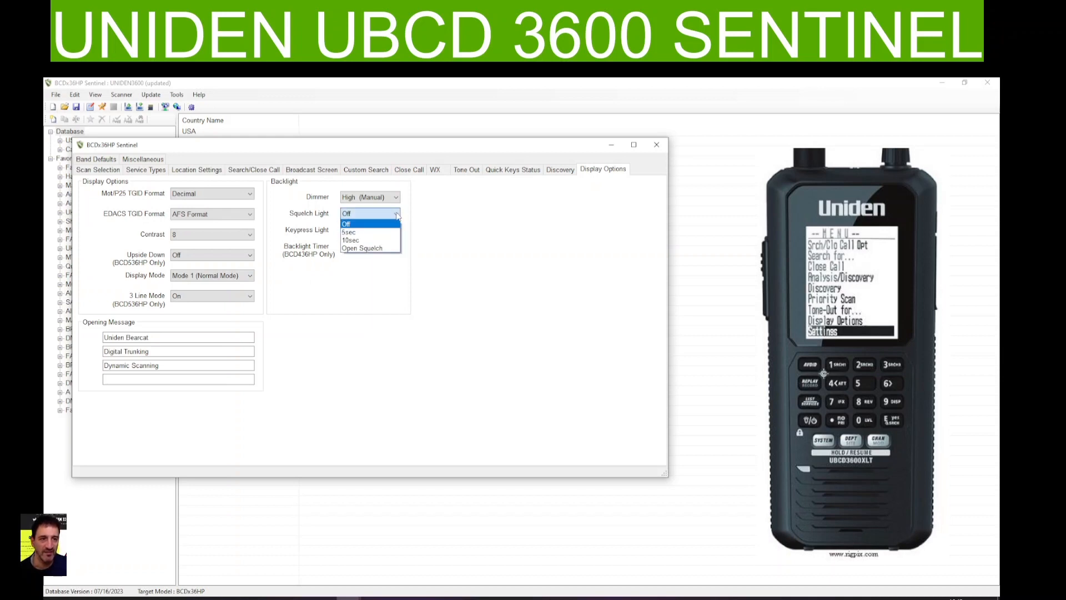
{"action": "left_click", "coordinate": [396, 216]}
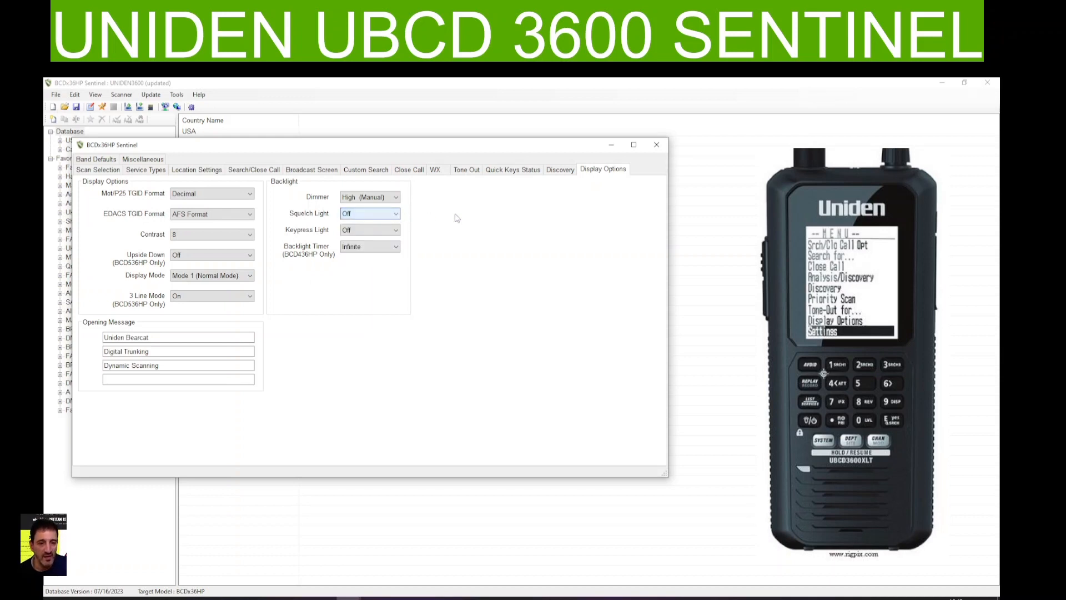
Return to the Custom Search settings and rename the Custom 4 range as MARINE BAND
{"action": "left_click", "coordinate": [364, 169]}
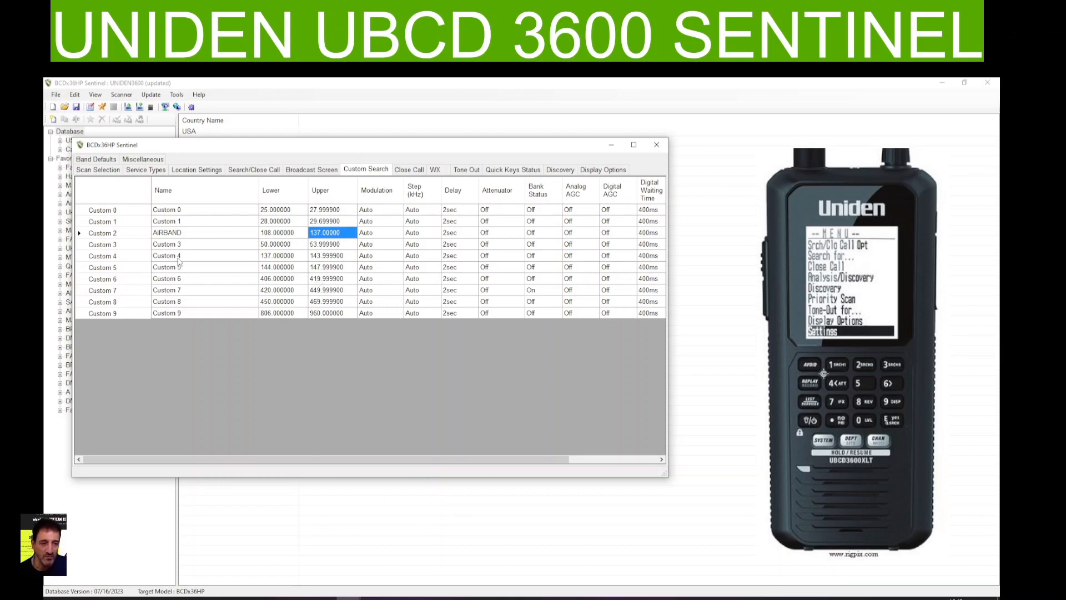
{"action": "left_click", "coordinate": [174, 261]}
{"action": "double_click", "coordinate": [173, 257]}
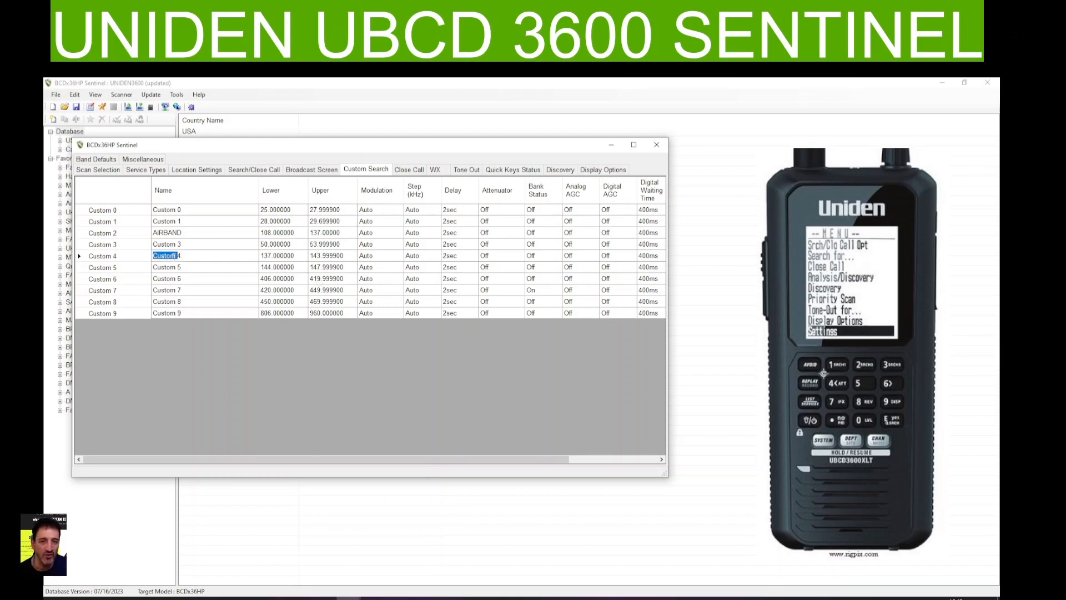
{"action": "left_click", "coordinate": [186, 255]}
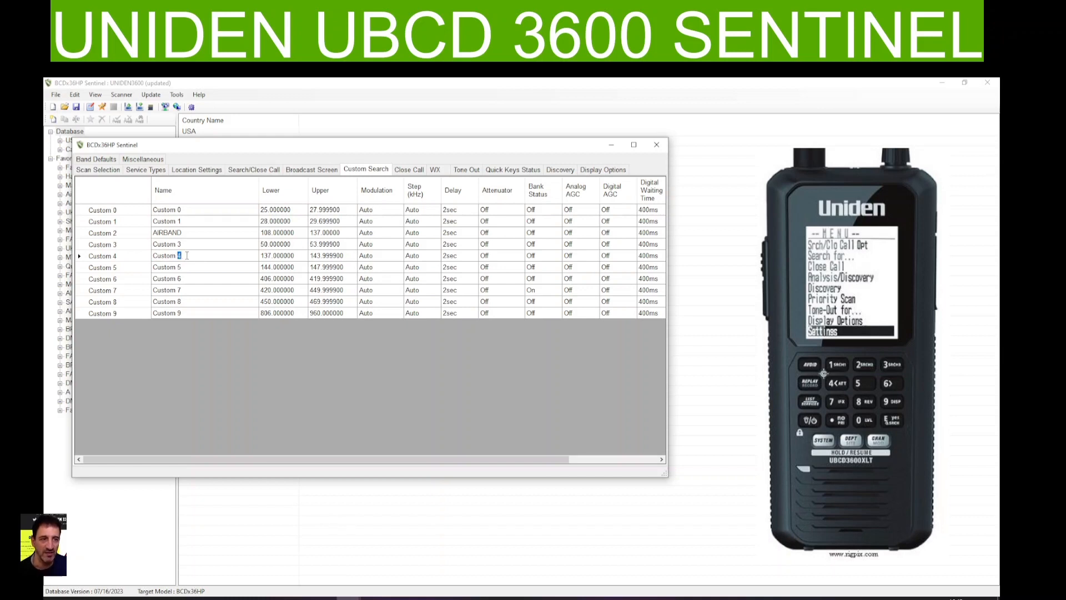
{"action": "key", "text": "BackSpace"}
{"action": "key", "text": "BackSpace"}
{"action": "key", "text": "BackSpace"}
{"action": "key", "text": "BackSpace"}
{"action": "key", "text": "BackSpace"}
{"action": "key", "text": "BackSpace"}
{"action": "key", "text": "BackSpace"}
{"action": "key", "text": "BackSpace"}
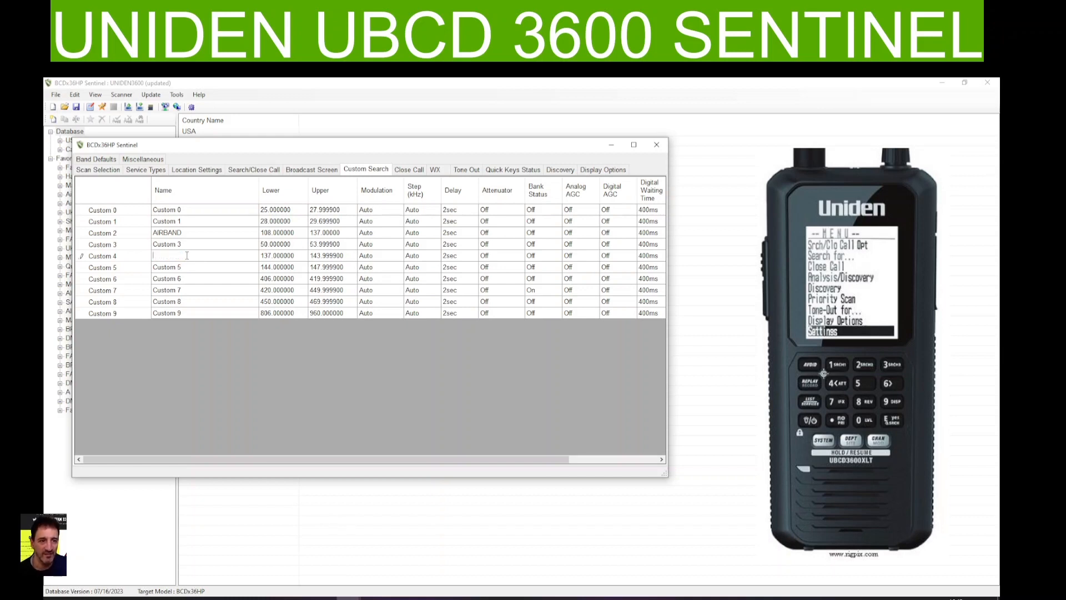
{"action": "type", "text": "MARINE"}
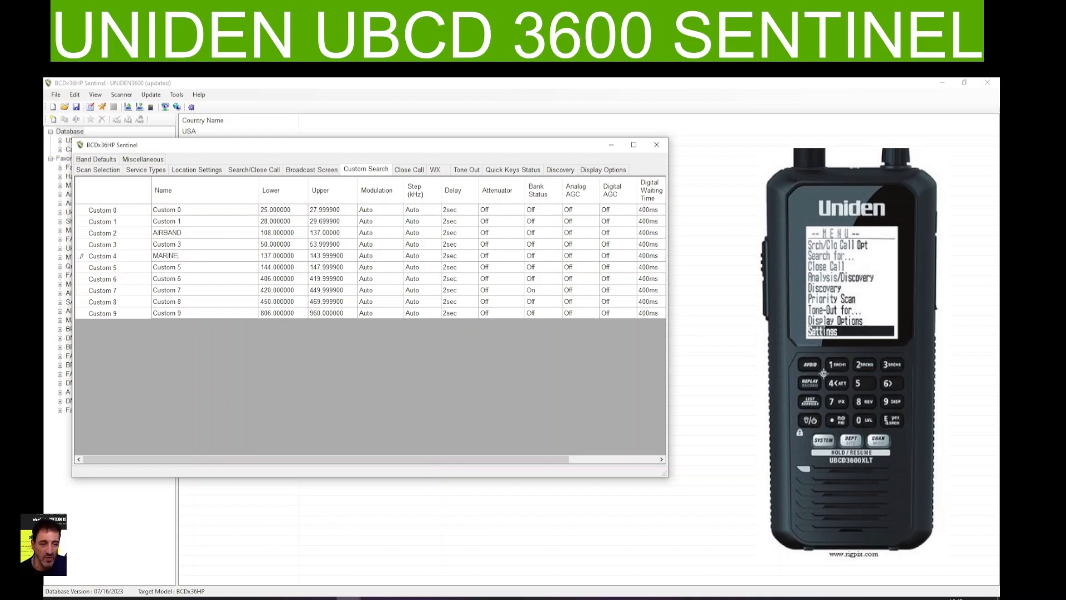
{"action": "type", "text": " BAND"}
Set the MARINE BAND search range to a lower limit of 150.000000 and an upper limit of 158.000000
{"action": "left_click", "coordinate": [272, 257]}
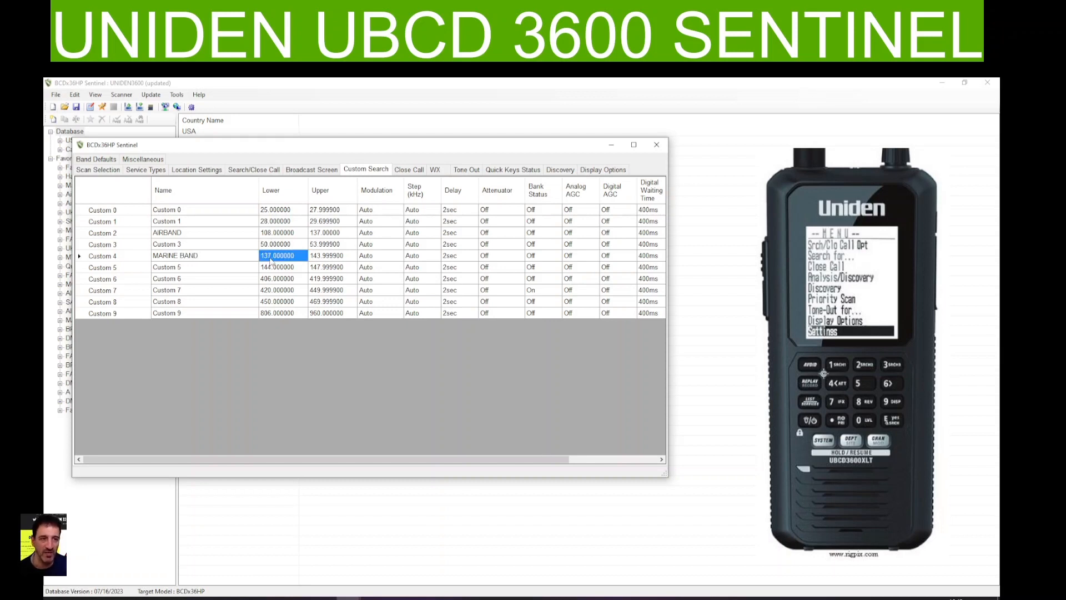
{"action": "type", "text": "150"}
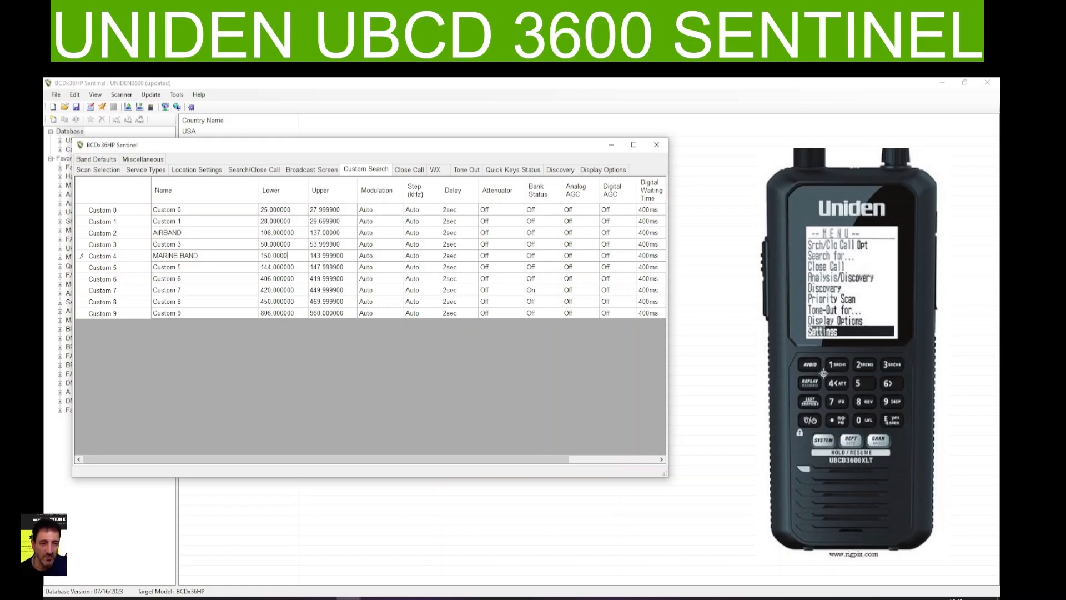
{"action": "left_click", "coordinate": [325, 258]}
{"action": "type", "text": "15"}
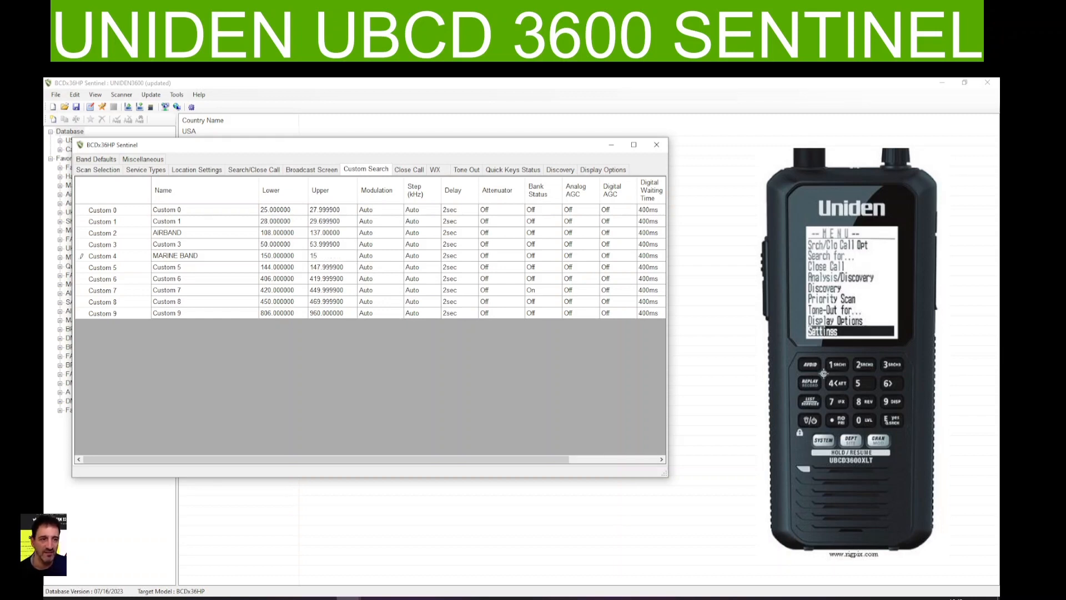
{"action": "type", "text": "8.00000"}
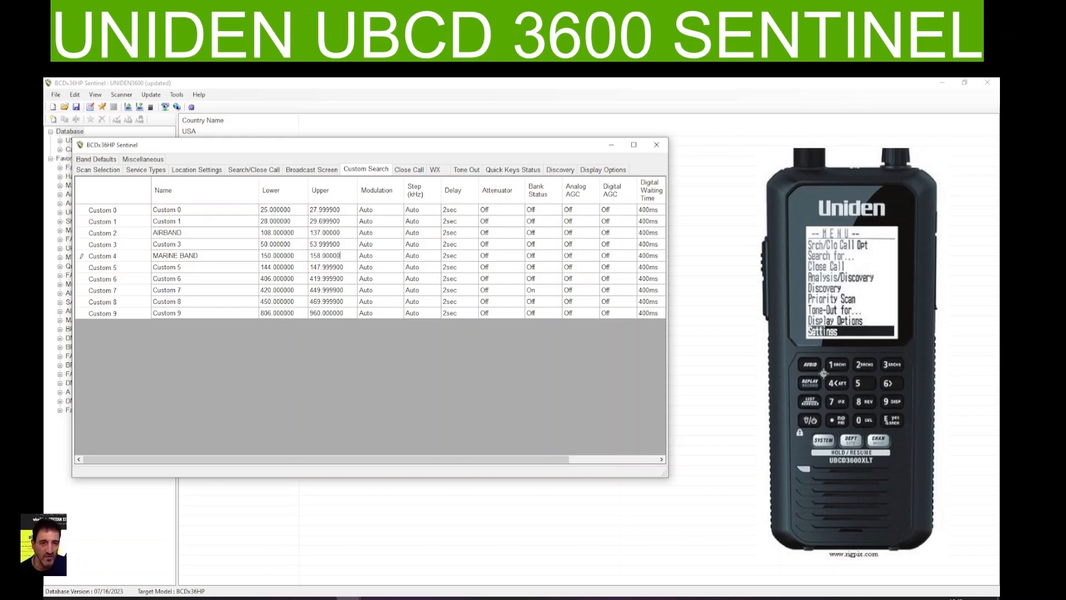
Rename the Custom 5 search range as 2 METER BAND
{"action": "left_click", "coordinate": [174, 270]}
{"action": "left_click", "coordinate": [174, 270]}
{"action": "left_click", "coordinate": [173, 269]}
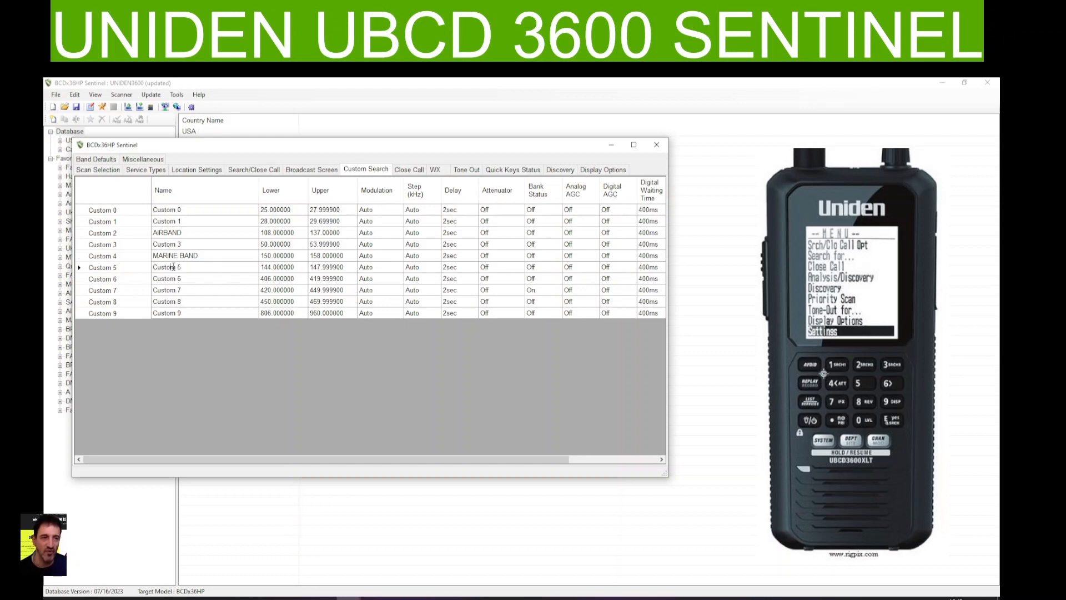
{"action": "double_click", "coordinate": [174, 268]}
{"action": "double_click", "coordinate": [180, 267]}
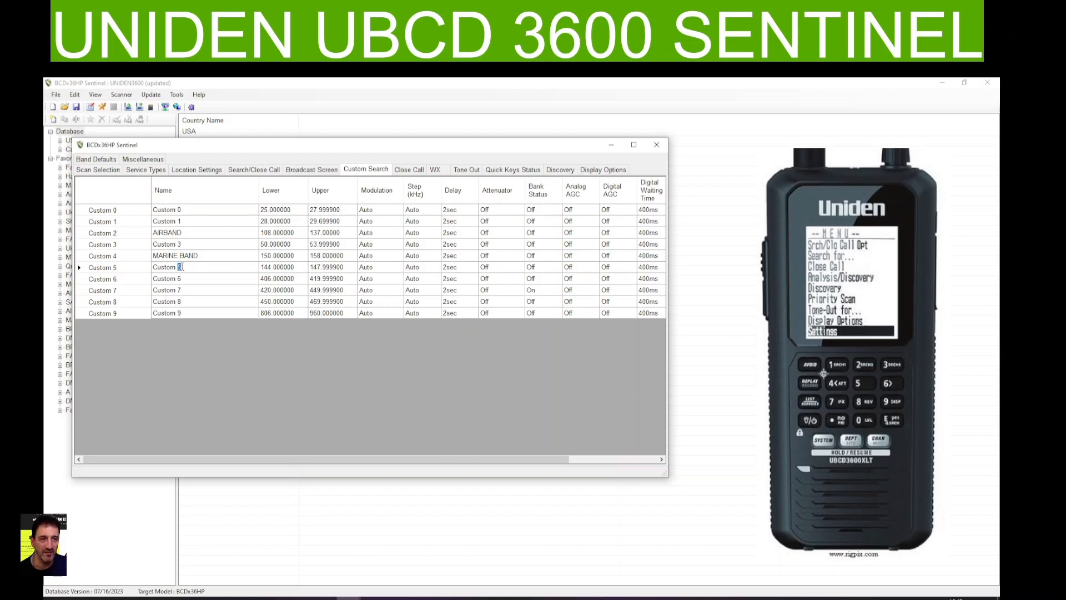
{"action": "key", "text": "BackSpace"}
{"action": "key", "text": "BackSpace"}
{"action": "key", "text": "BackSpace"}
{"action": "key", "text": "BackSpace"}
{"action": "key", "text": "BackSpace"}
{"action": "key", "text": "BackSpace"}
{"action": "key", "text": "BackSpace"}
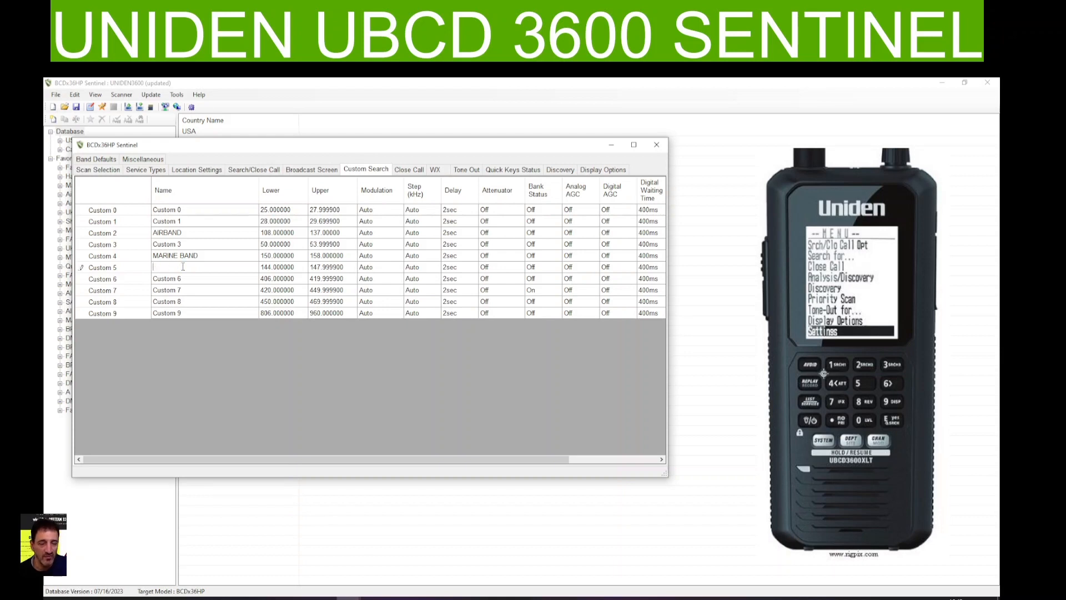
{"action": "type", "text": "2 METER BAND"}
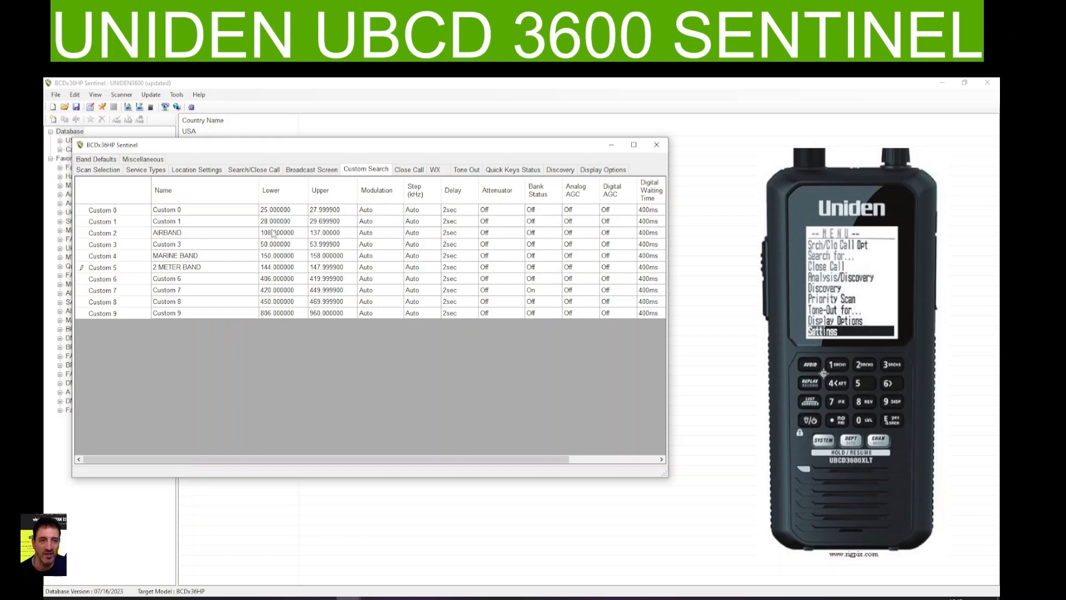
Rename the Custom 0 search range as CB BAND
{"action": "left_click", "coordinate": [179, 210]}
{"action": "left_click", "coordinate": [178, 210]}
{"action": "double_click", "coordinate": [179, 210]}
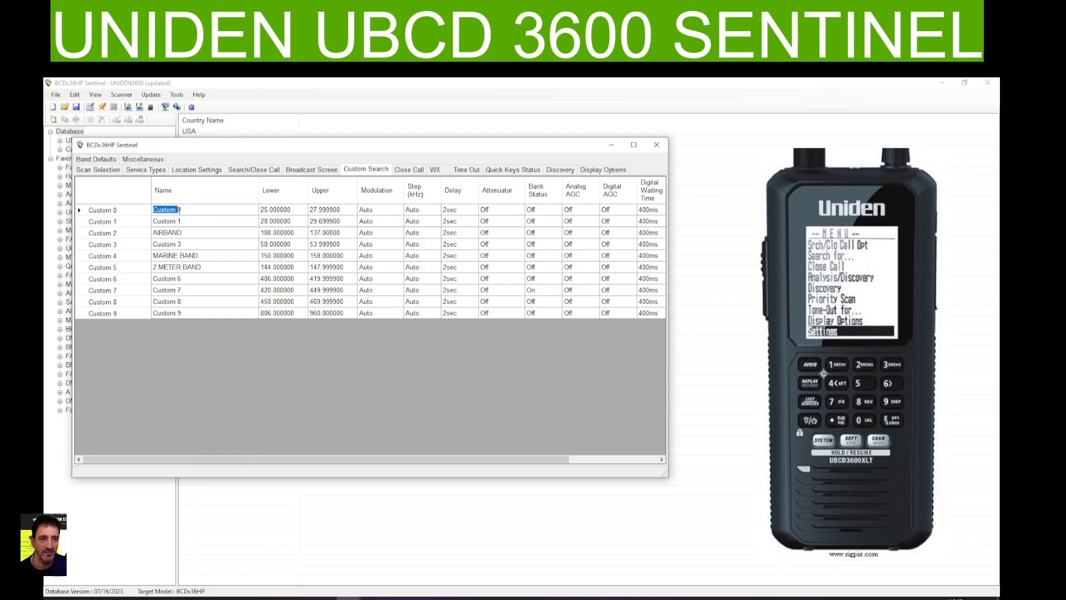
{"action": "double_click", "coordinate": [179, 210]}
{"action": "left_click", "coordinate": [184, 210]}
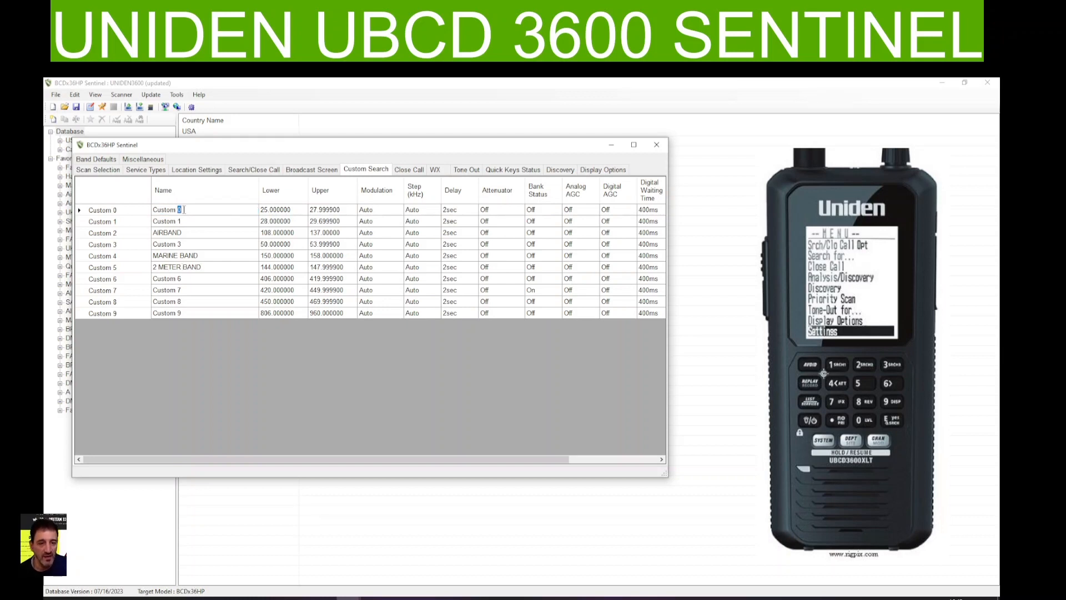
{"action": "key", "text": "BackSpace"}
{"action": "key", "text": "BackSpace"}
{"action": "key", "text": "BackSpace"}
{"action": "key", "text": "BackSpace"}
{"action": "key", "text": "BackSpace"}
{"action": "key", "text": "BackSpace"}
{"action": "key", "text": "BackSpace"}
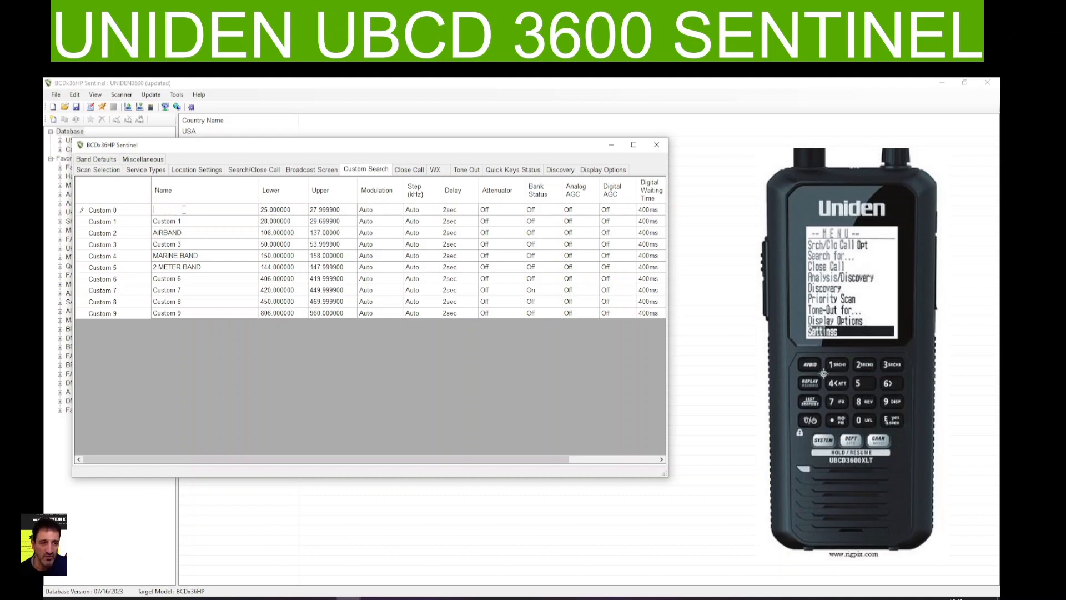
{"action": "type", "text": "CB BAND"}
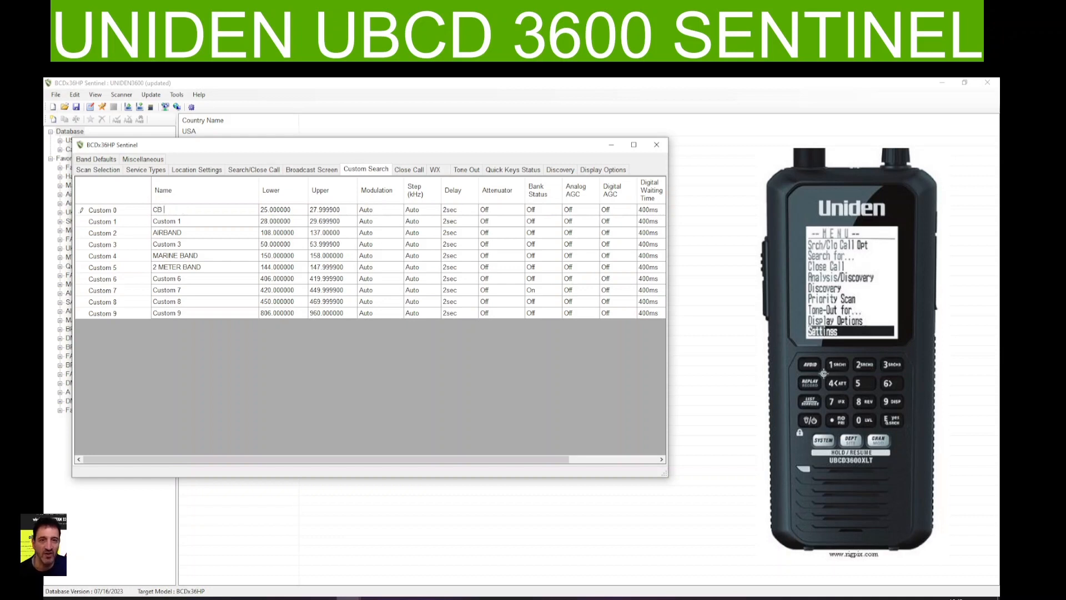
Rename the Custom 1 search range as 10 METER BAND
{"action": "left_click", "coordinate": [180, 221]}
{"action": "left_click", "coordinate": [179, 221]}
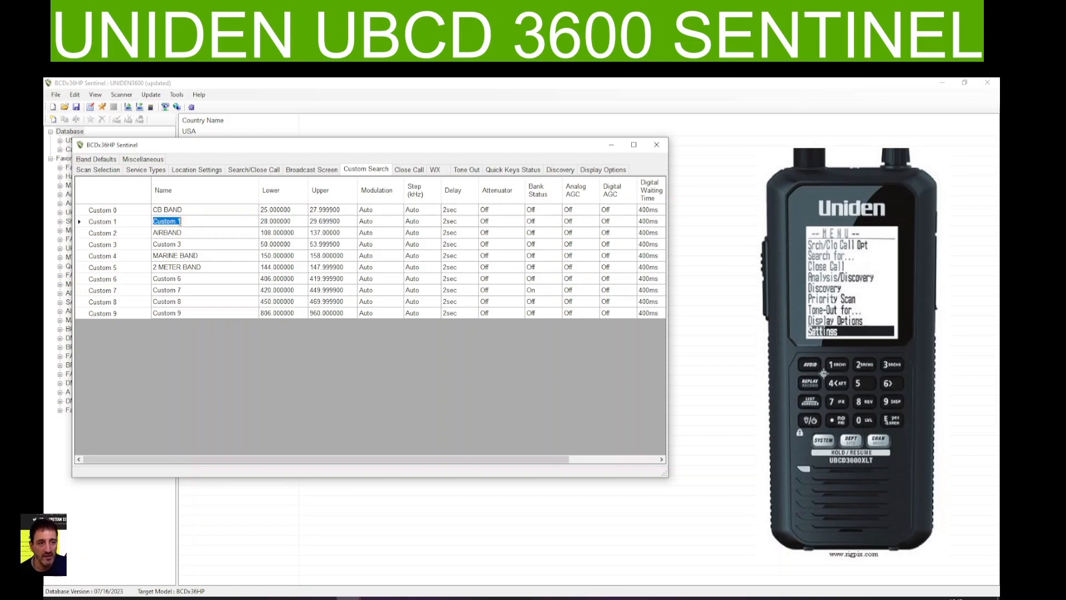
{"action": "type", "text": "10 METER BAND"}
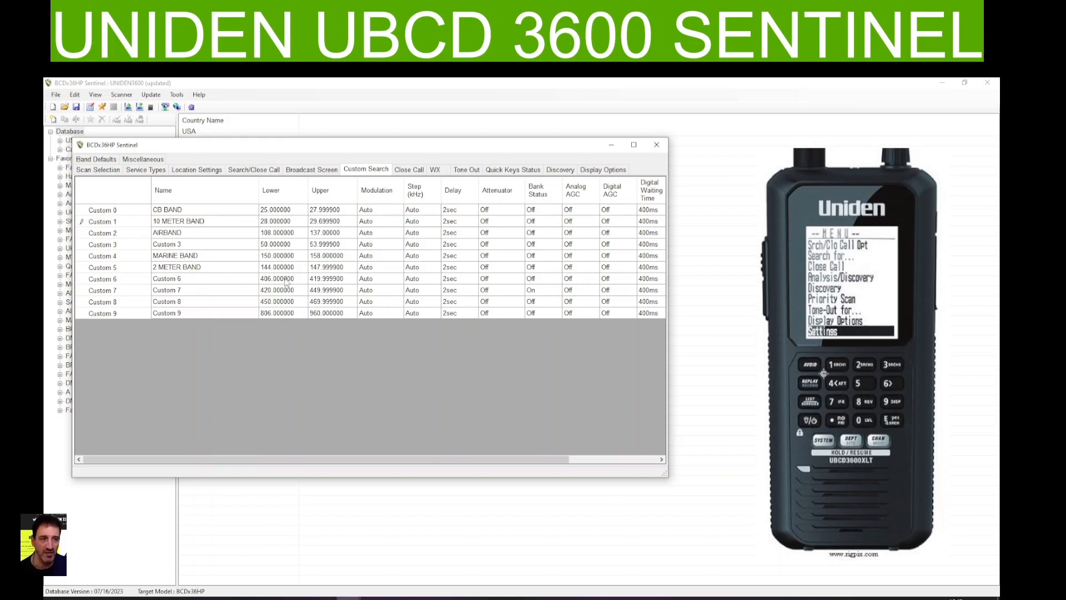
Rename the Custom 6 search range as 70 CM LOW
{"action": "left_click", "coordinate": [194, 281]}
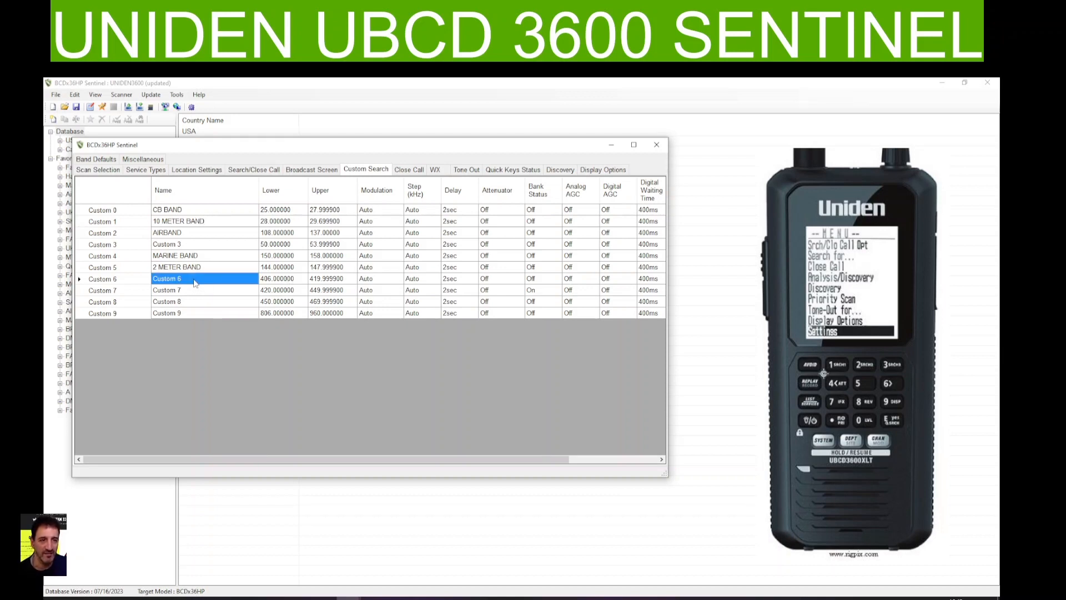
{"action": "left_click", "coordinate": [195, 280]}
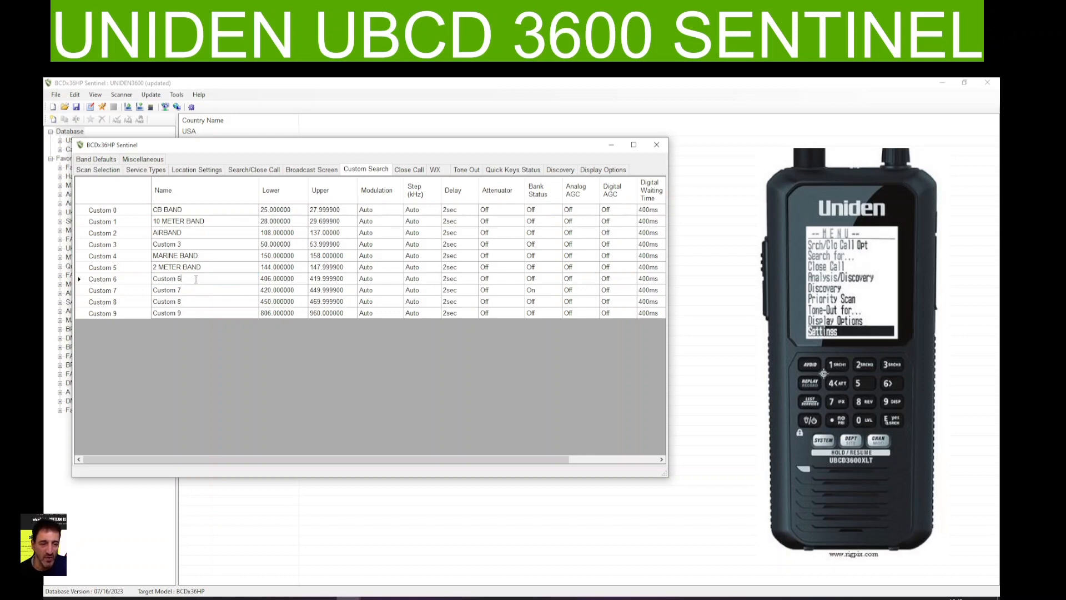
{"action": "double_click", "coordinate": [196, 279]}
{"action": "key", "text": "BackSpace"}
{"action": "key", "text": "BackSpace"}
{"action": "key", "text": "BackSpace"}
{"action": "key", "text": "BackSpace"}
{"action": "key", "text": "BackSpace"}
{"action": "key", "text": "BackSpace"}
{"action": "key", "text": "BackSpace"}
{"action": "key", "text": "BackSpace"}
{"action": "type", "text": "7"}
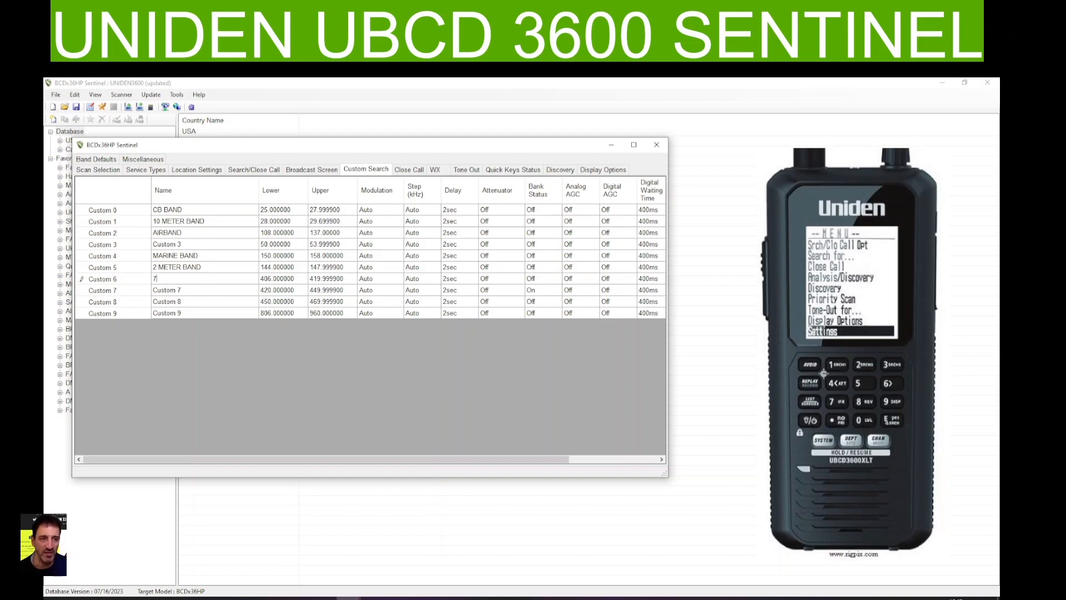
{"action": "type", "text": "0 CM LOW"}
Rename the Custom 7 search range as 70CM HAM BAND
{"action": "left_click", "coordinate": [183, 290]}
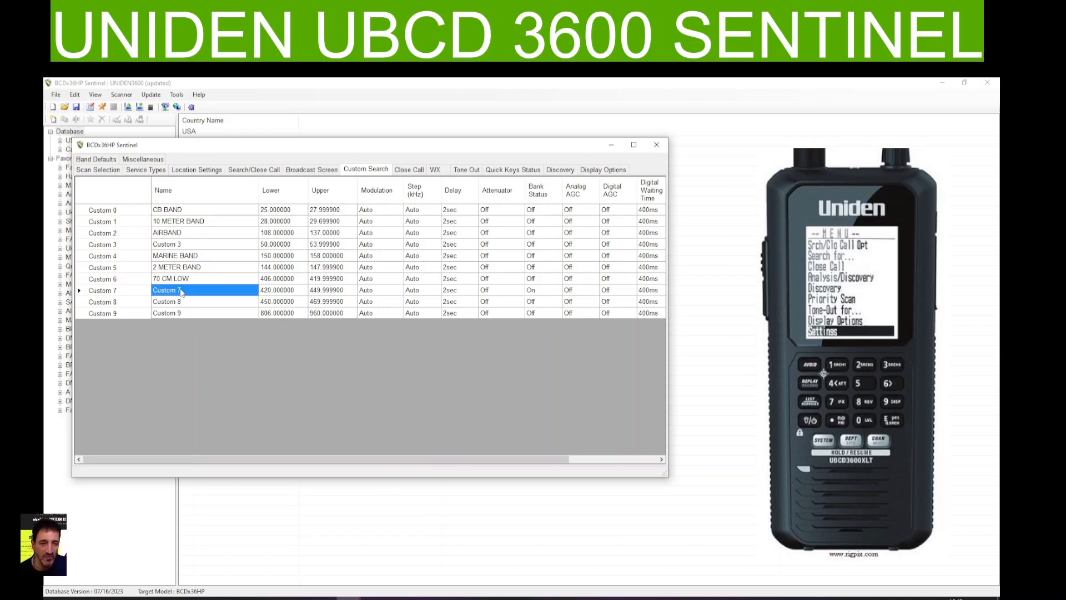
{"action": "left_click", "coordinate": [180, 289]}
{"action": "double_click", "coordinate": [179, 289]}
{"action": "left_click", "coordinate": [180, 289]}
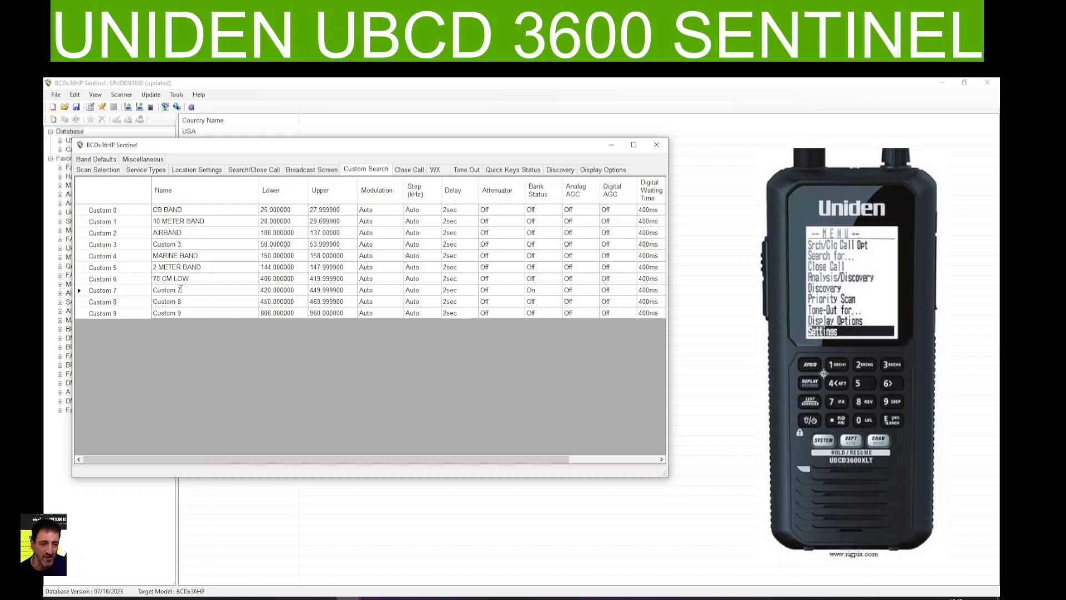
{"action": "key", "text": "BackSpace"}
{"action": "key", "text": "BackSpace"}
{"action": "key", "text": "BackSpace"}
{"action": "key", "text": "BackSpace"}
{"action": "key", "text": "BackSpace"}
{"action": "key", "text": "BackSpace"}
{"action": "key", "text": "BackSpace"}
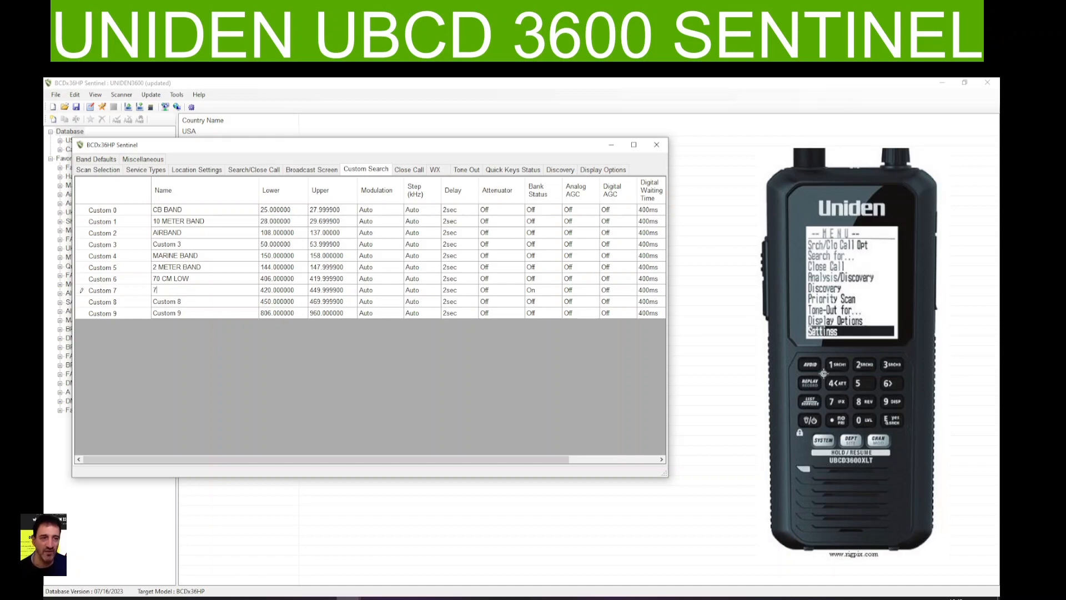
{"action": "type", "text": "70CM HA"}
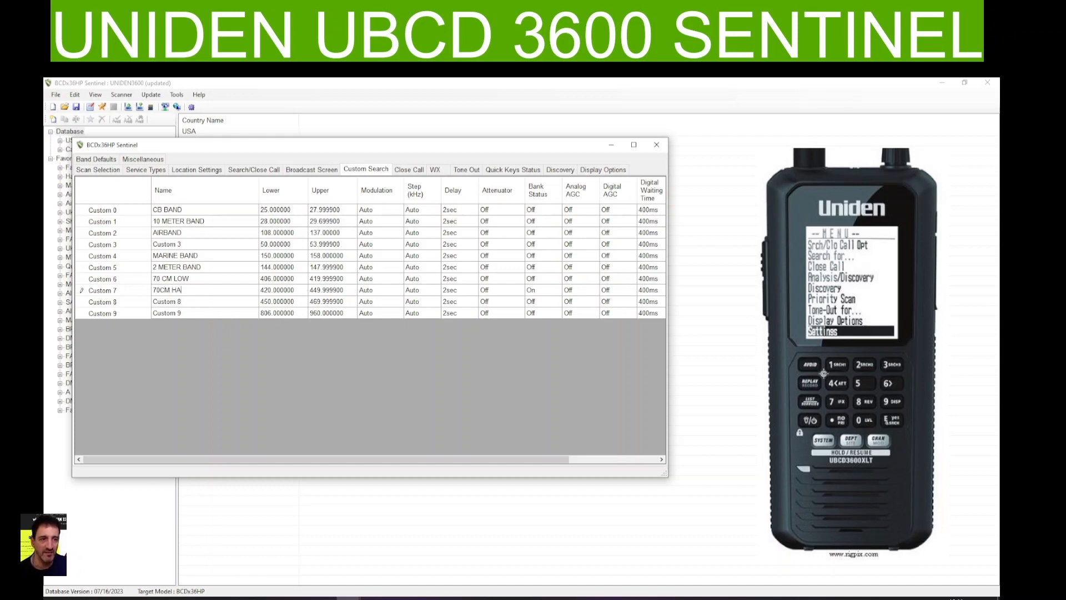
{"action": "type", "text": "M BAND"}
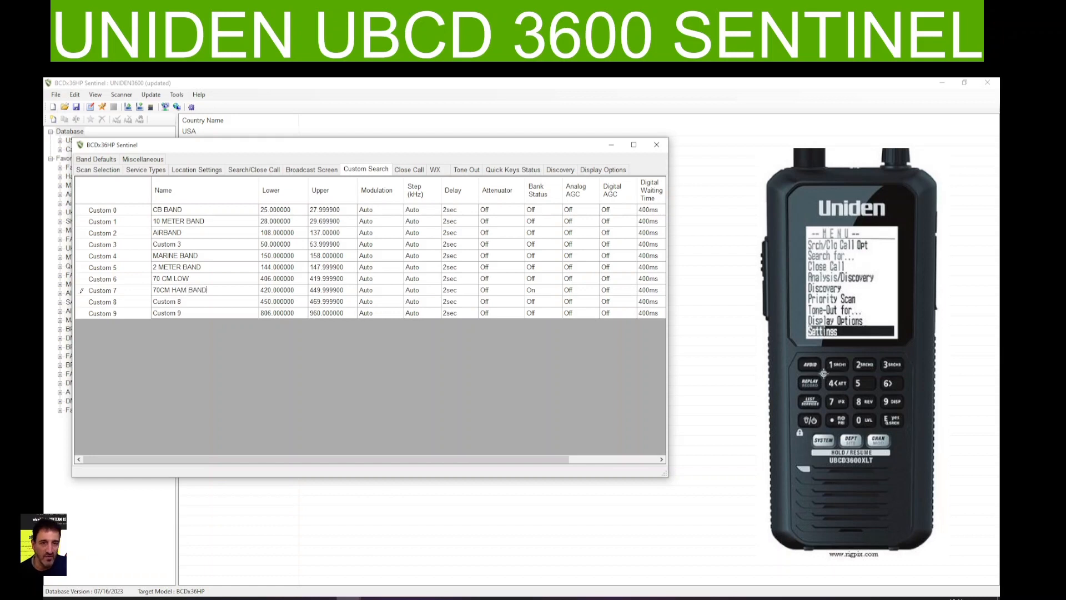
Rename the Custom 9 search range as MILIRTARY
{"action": "left_click", "coordinate": [220, 314]}
{"action": "left_click", "coordinate": [219, 314]}
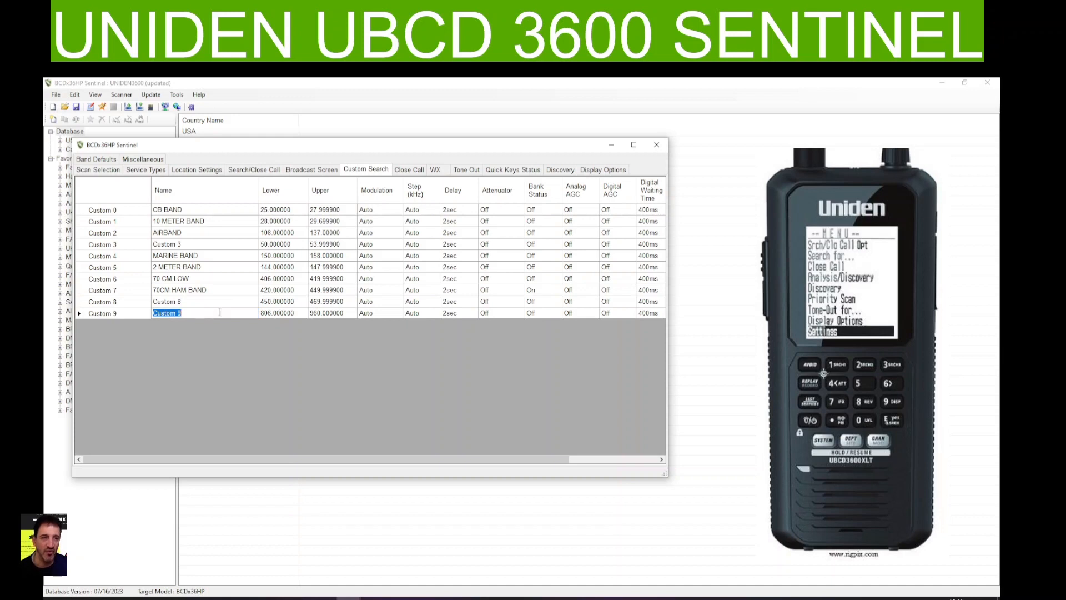
{"action": "double_click", "coordinate": [220, 313]}
{"action": "key", "text": "BackSpace"}
{"action": "key", "text": "BackSpace"}
{"action": "key", "text": "BackSpace"}
{"action": "key", "text": "BackSpace"}
{"action": "key", "text": "BackSpace"}
{"action": "key", "text": "BackSpace"}
{"action": "key", "text": "BackSpace"}
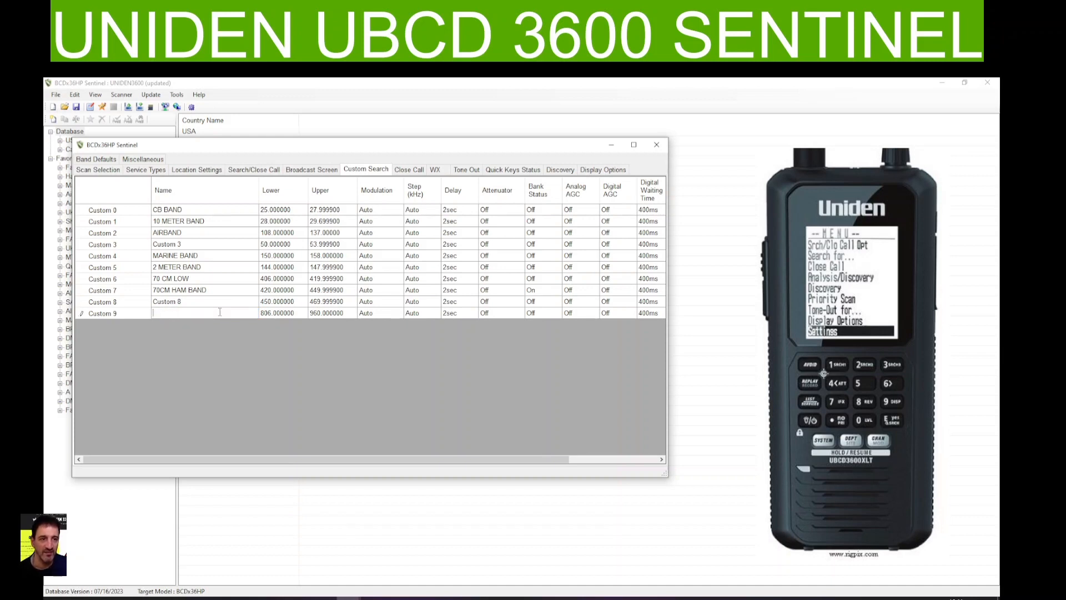
{"action": "type", "text": "MI"}
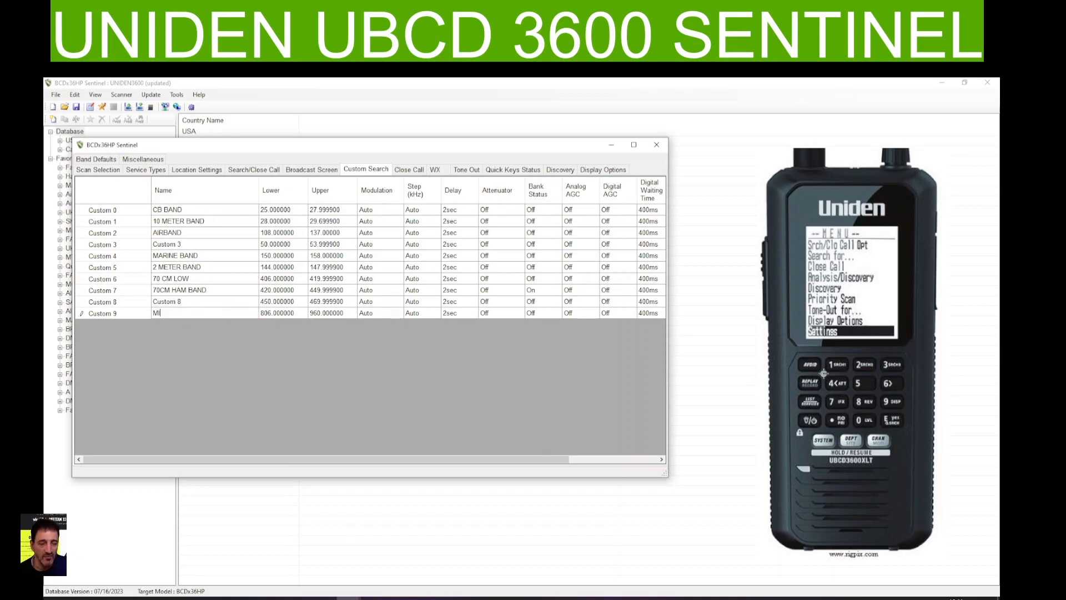
{"action": "type", "text": "LIR"}
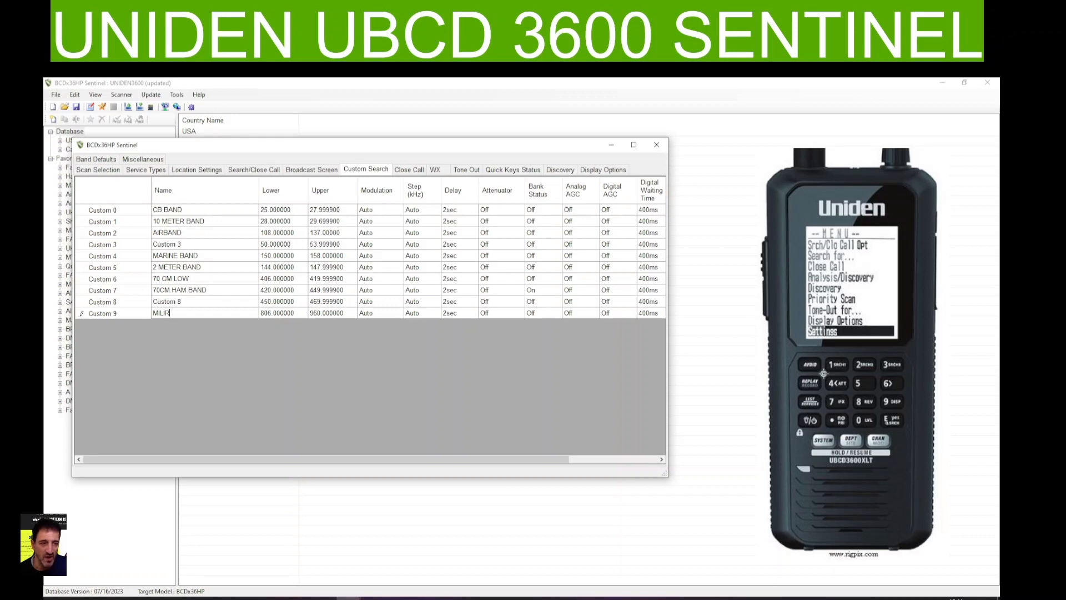
{"action": "type", "text": "TARY"}
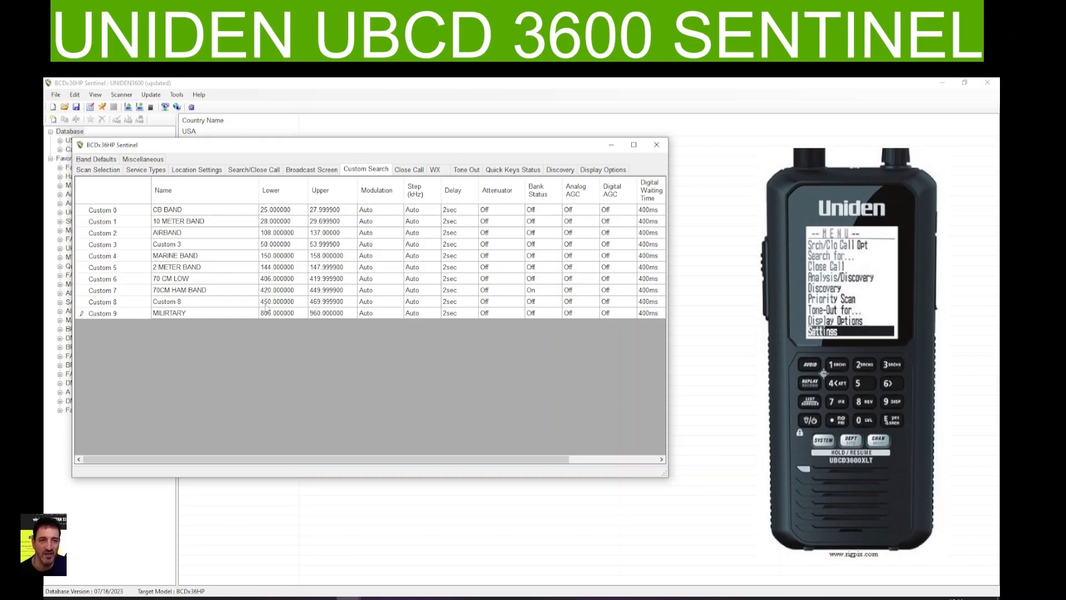
Rename the Custom 8 search range as 70CM HIGHH
{"action": "left_click", "coordinate": [221, 302]}
{"action": "left_click", "coordinate": [221, 302]}
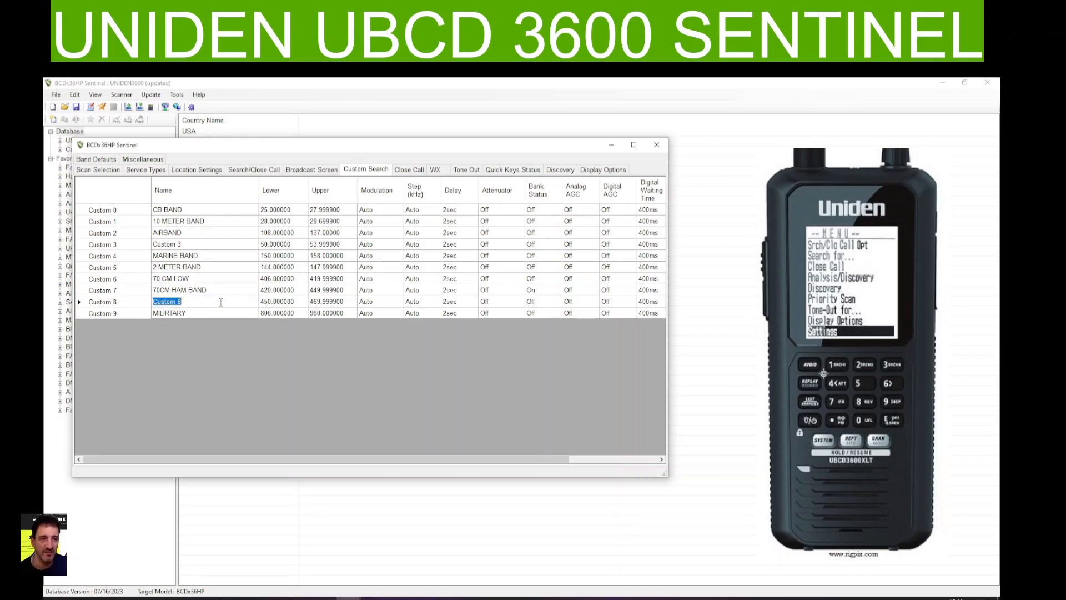
{"action": "type", "text": "70CM"}
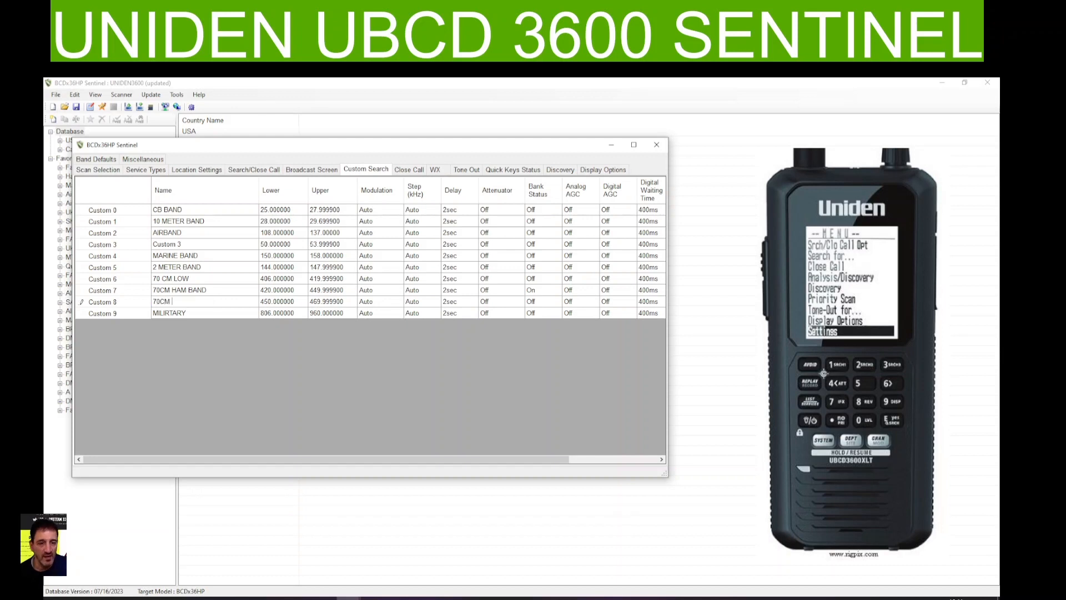
{"action": "type", "text": " HIGHH"}
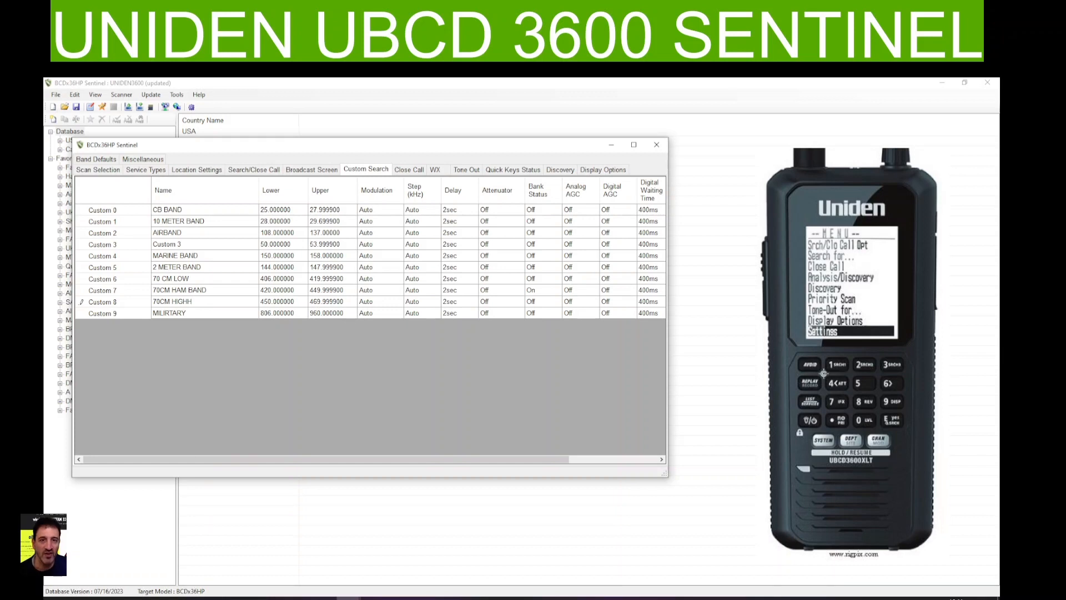
Rename the Custom 3 search range as 6 METER BAND and close the profile settings window
{"action": "left_click", "coordinate": [190, 244]}
{"action": "left_click", "coordinate": [190, 244]}
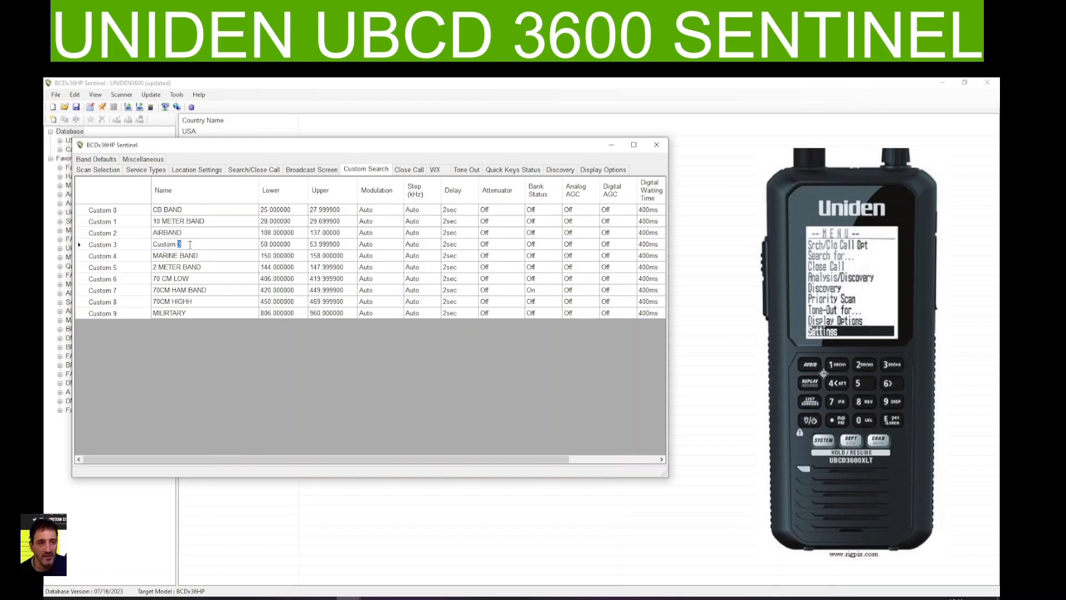
{"action": "key", "text": "BackSpace"}
{"action": "key", "text": "BackSpace"}
{"action": "key", "text": "BackSpace"}
{"action": "key", "text": "BackSpace"}
{"action": "key", "text": "BackSpace"}
{"action": "key", "text": "BackSpace"}
{"action": "key", "text": "BackSpace"}
{"action": "key", "text": "BackSpace"}
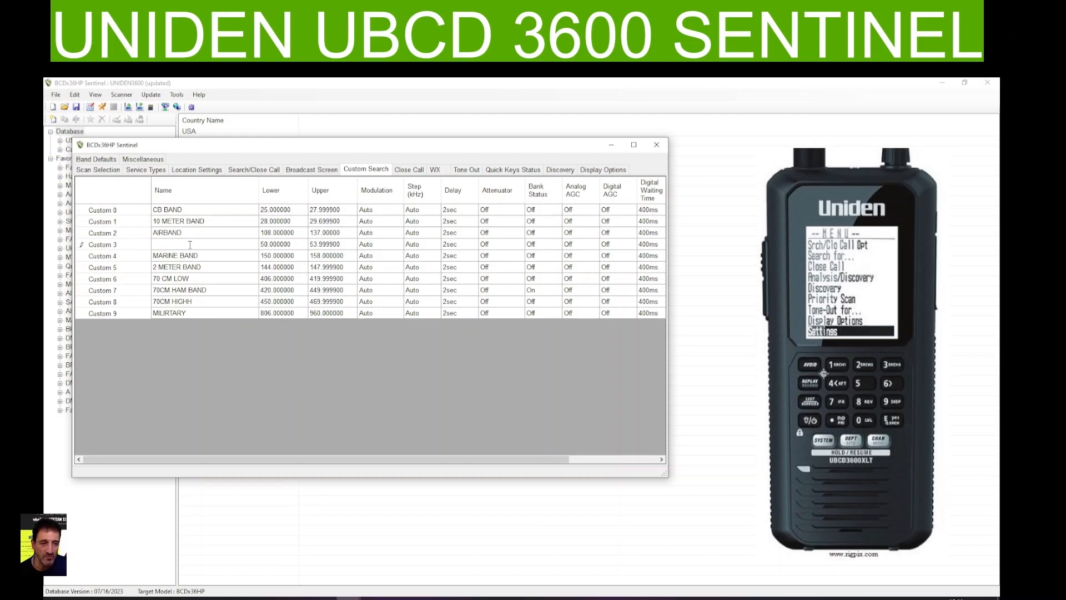
{"action": "type", "text": "6 METER BAND"}
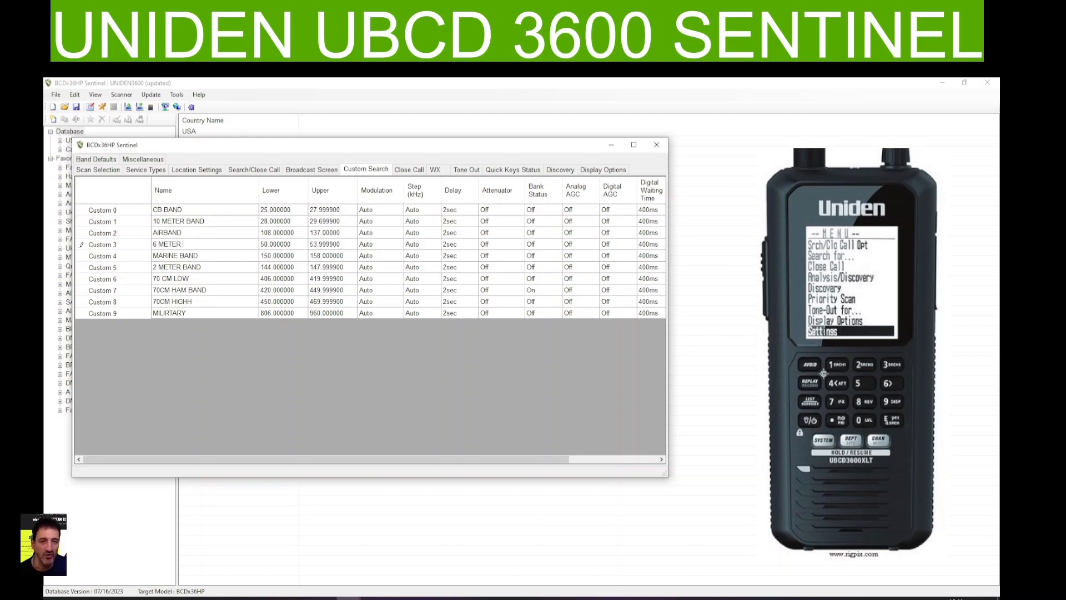
{"action": "left_click", "coordinate": [373, 247]}
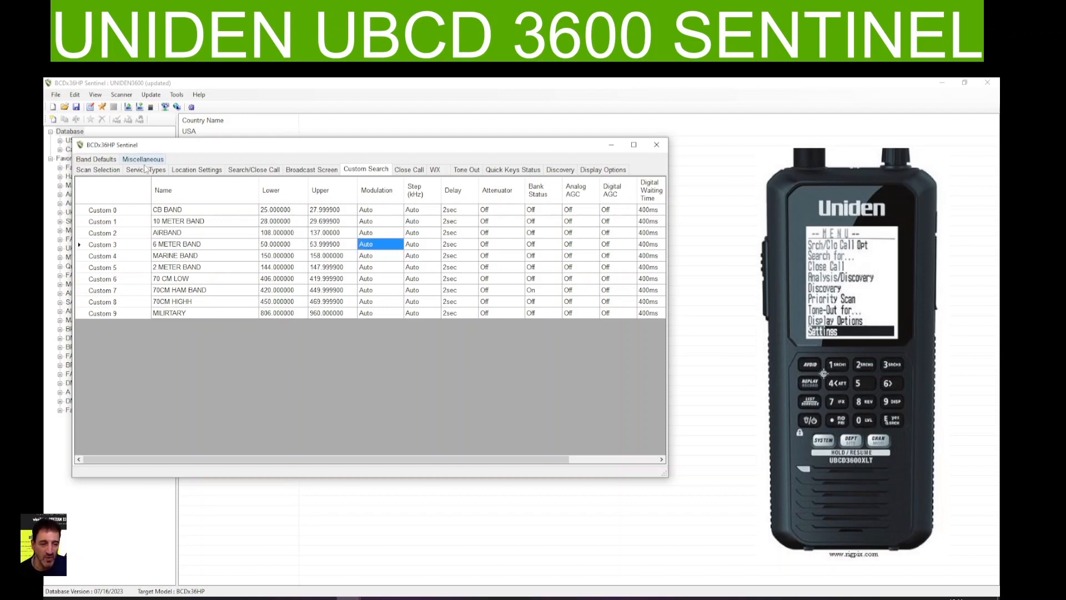
{"action": "left_click", "coordinate": [658, 146]}
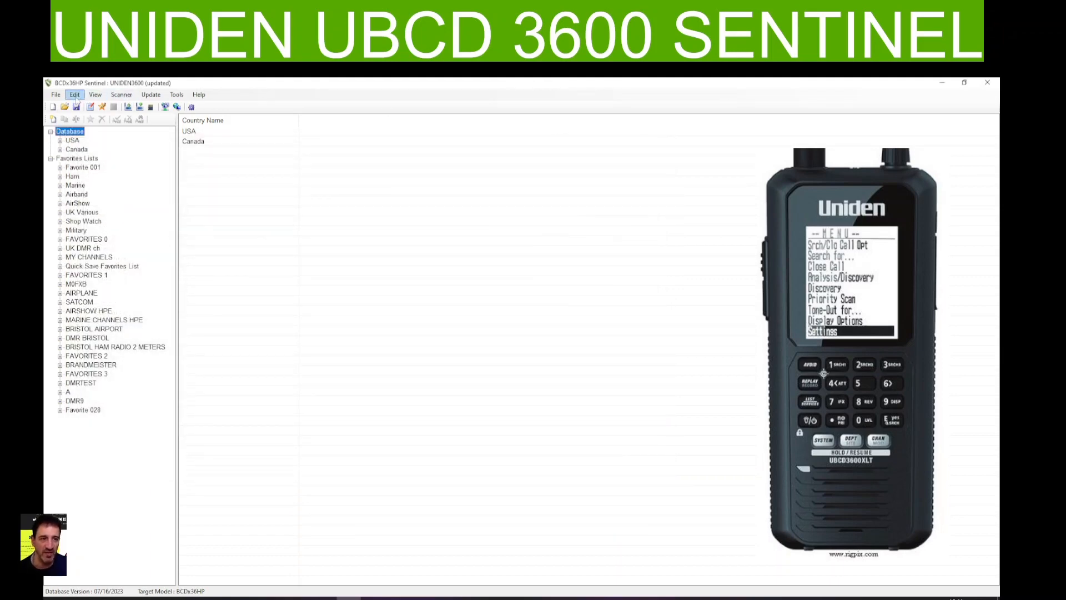